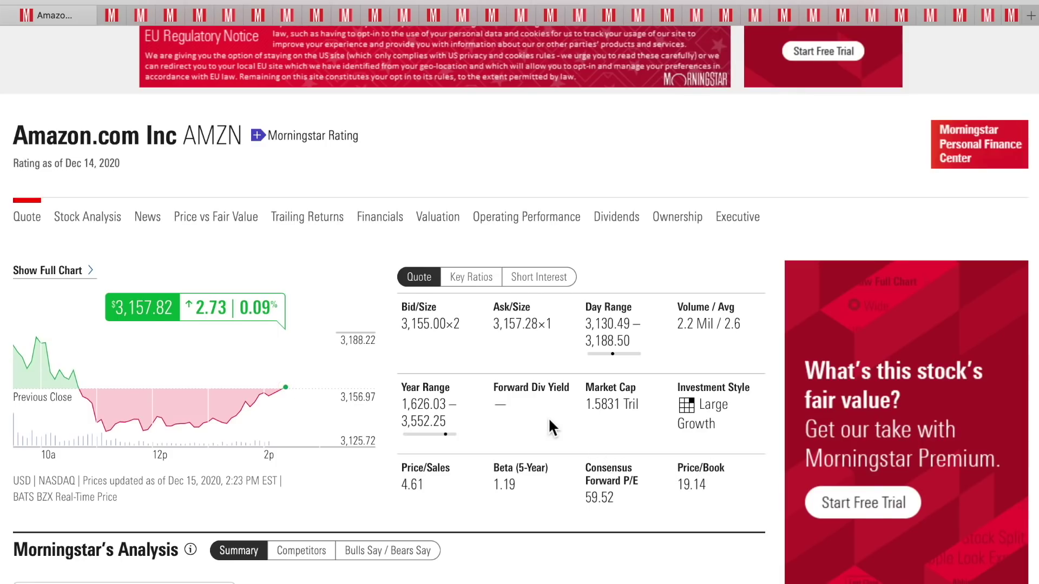
{"action": "scroll", "coordinate": [547, 417], "scroll_direction": "down", "scroll_amount": 5}
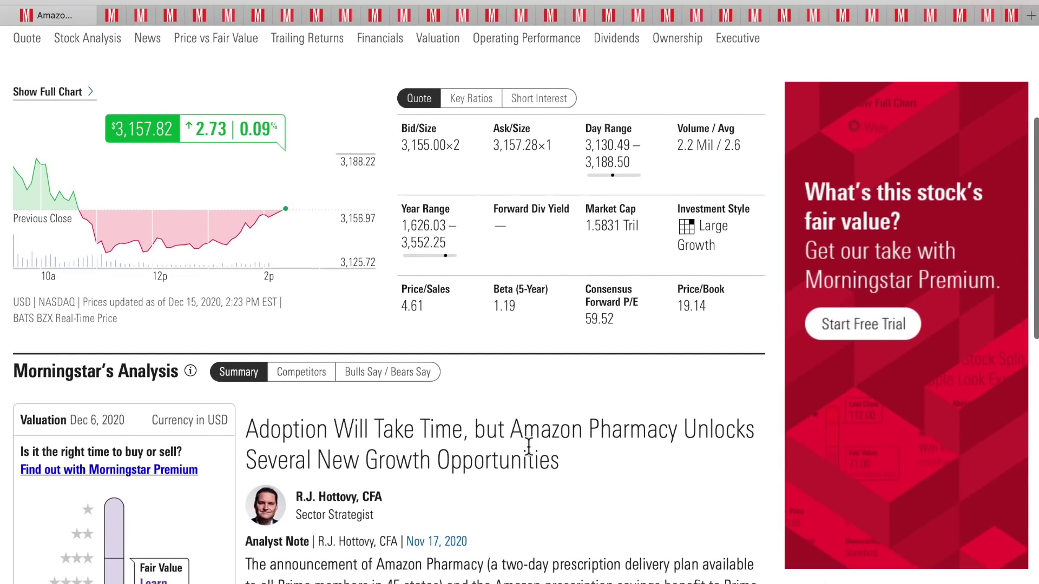
Step: Bring up Amazon's Key Ratios financials table on Morningstar
{"action": "scroll", "coordinate": [459, 444], "scroll_direction": "up", "scroll_amount": 5}
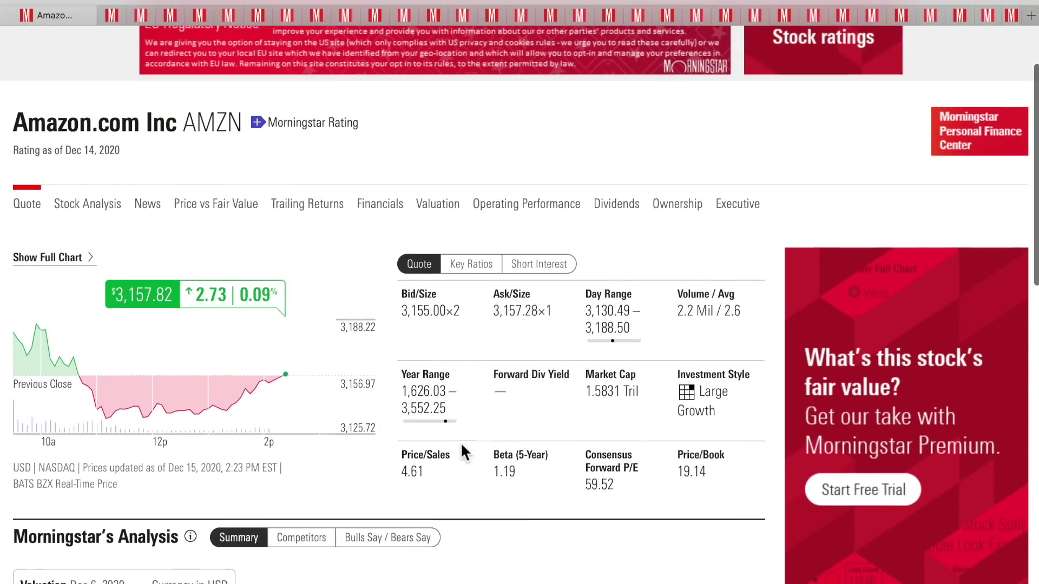
{"action": "scroll", "coordinate": [459, 443], "scroll_direction": "up", "scroll_amount": 2}
{"action": "left_click", "coordinate": [469, 329]}
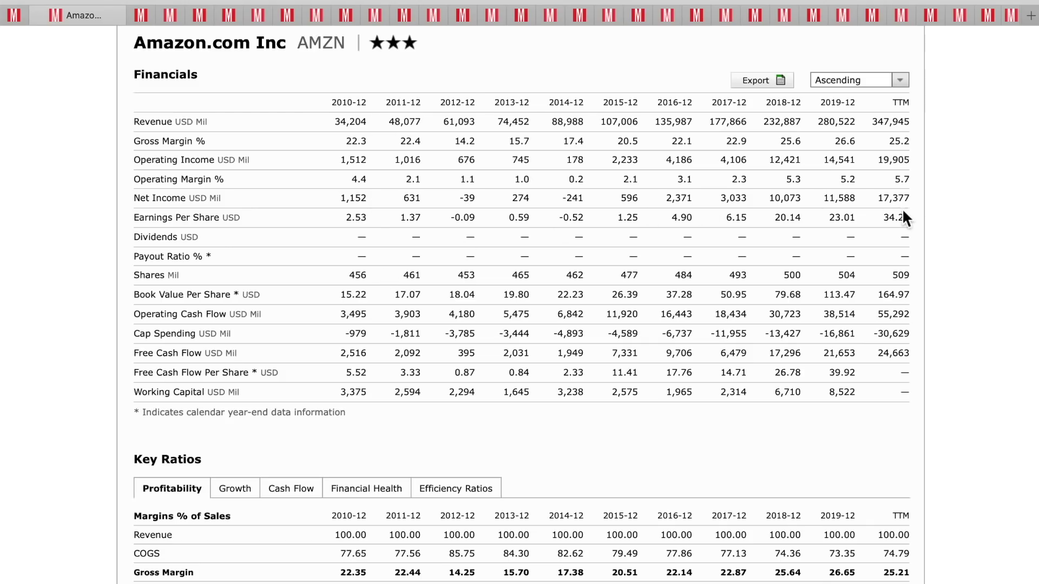
Step: Highlight Amazon's earnings per share, free cash flow and recent revenue rows
{"action": "left_click_drag", "start_coordinate": [910, 217], "coordinate": [137, 221]}
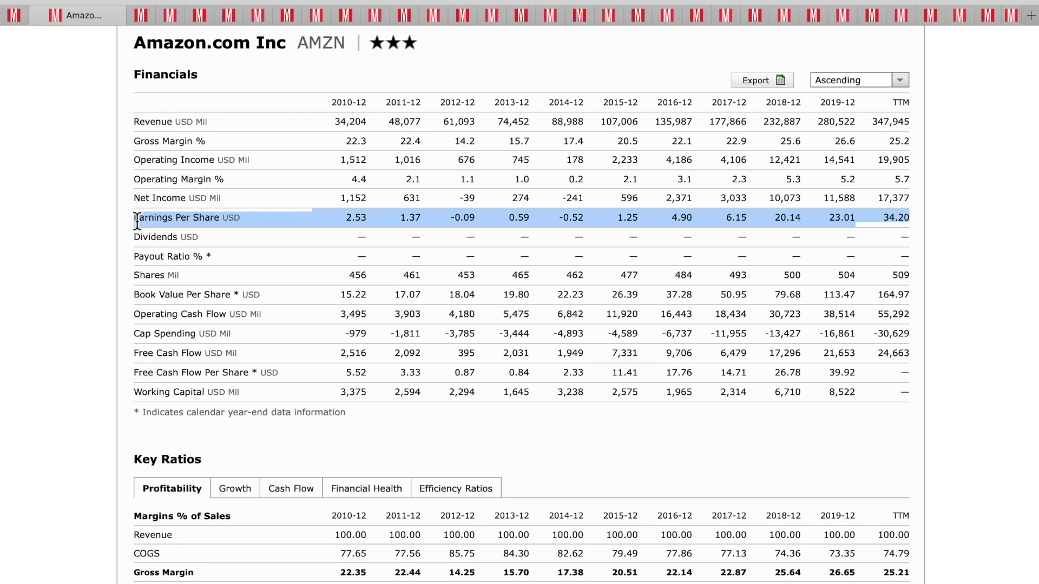
{"action": "mouse_move", "coordinate": [139, 372]}
{"action": "left_mouse_down"}
{"action": "mouse_move", "coordinate": [849, 372]}
{"action": "mouse_move", "coordinate": [911, 357]}
{"action": "mouse_move", "coordinate": [134, 352]}
{"action": "left_mouse_up"}
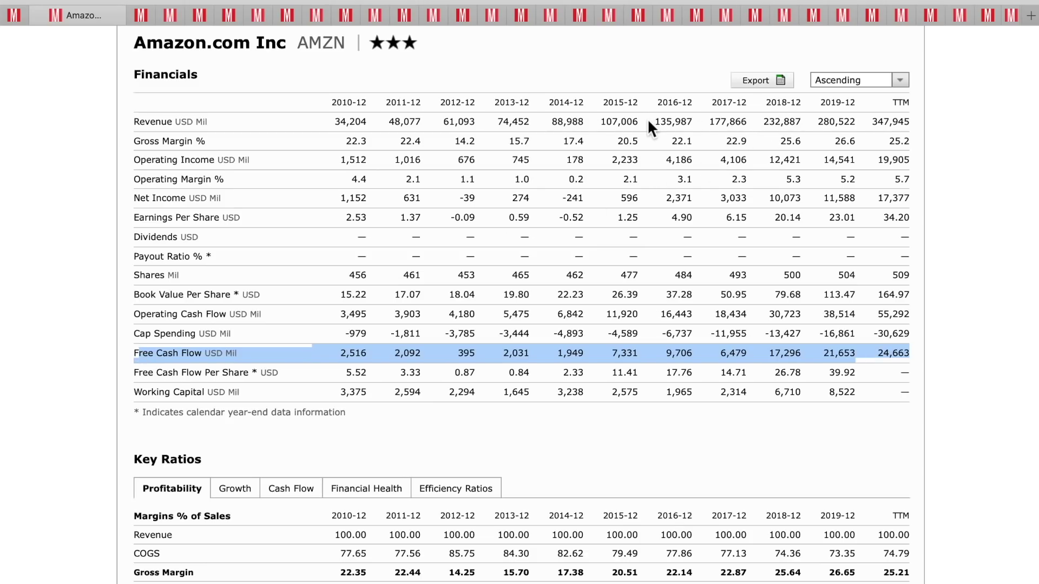
{"action": "left_click_drag", "start_coordinate": [654, 120], "coordinate": [910, 130]}
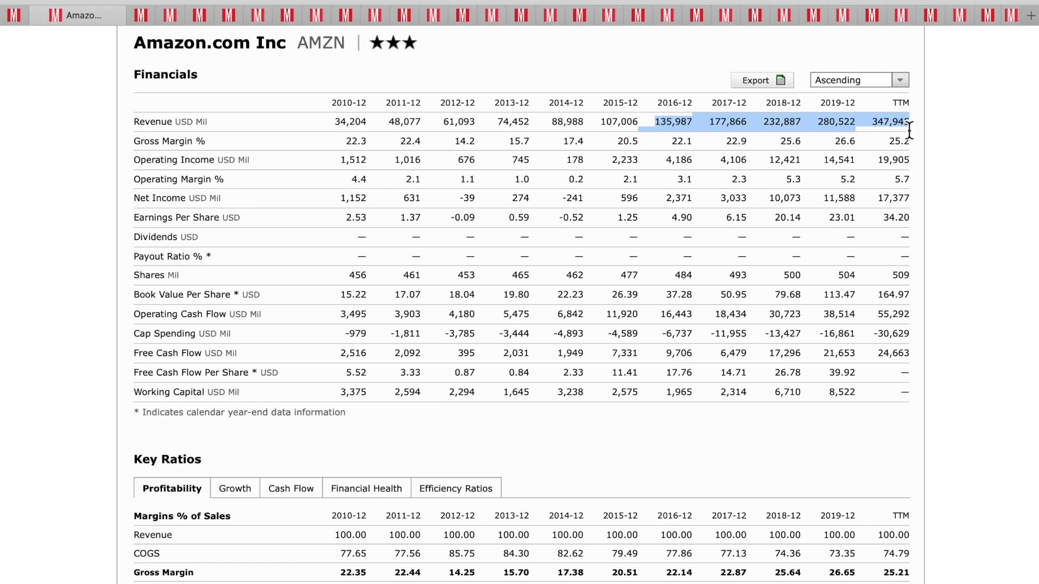
Step: Switch to Alibaba's quote page and open BABA's full financials table
{"action": "left_click", "coordinate": [140, 13]}
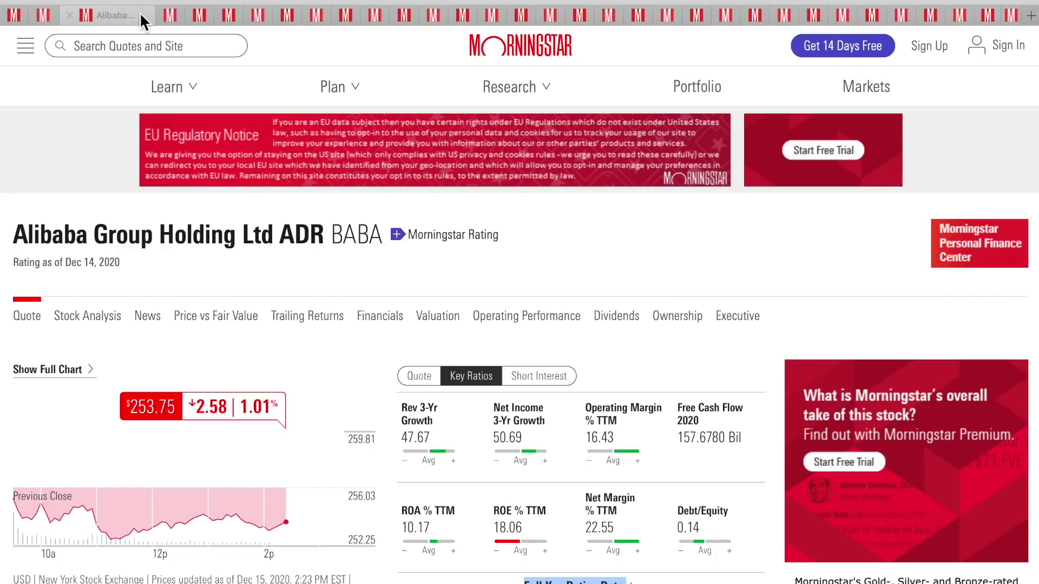
{"action": "scroll", "coordinate": [359, 313], "scroll_direction": "down", "scroll_amount": 2}
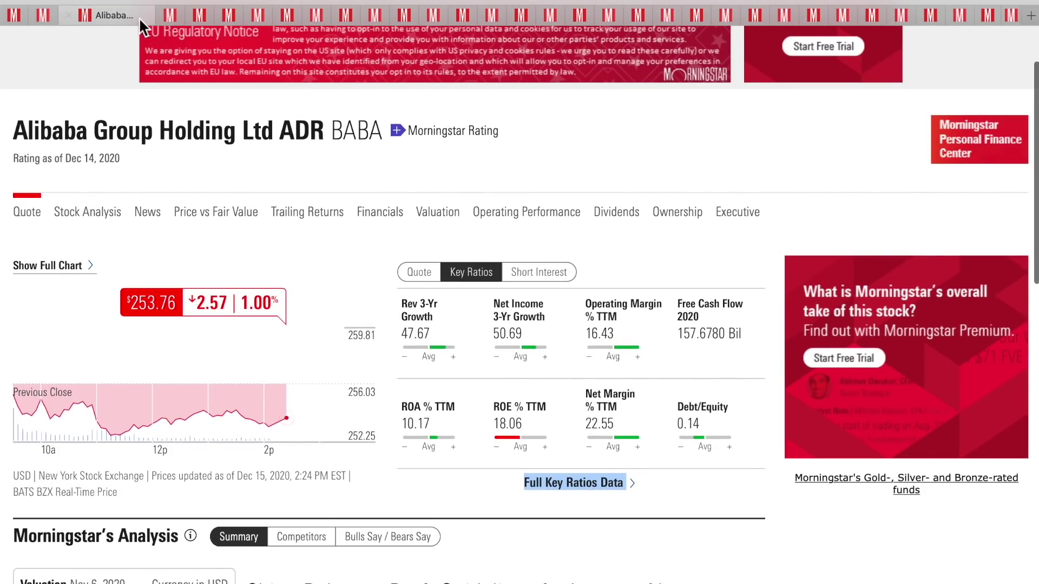
{"action": "left_click", "coordinate": [170, 15]}
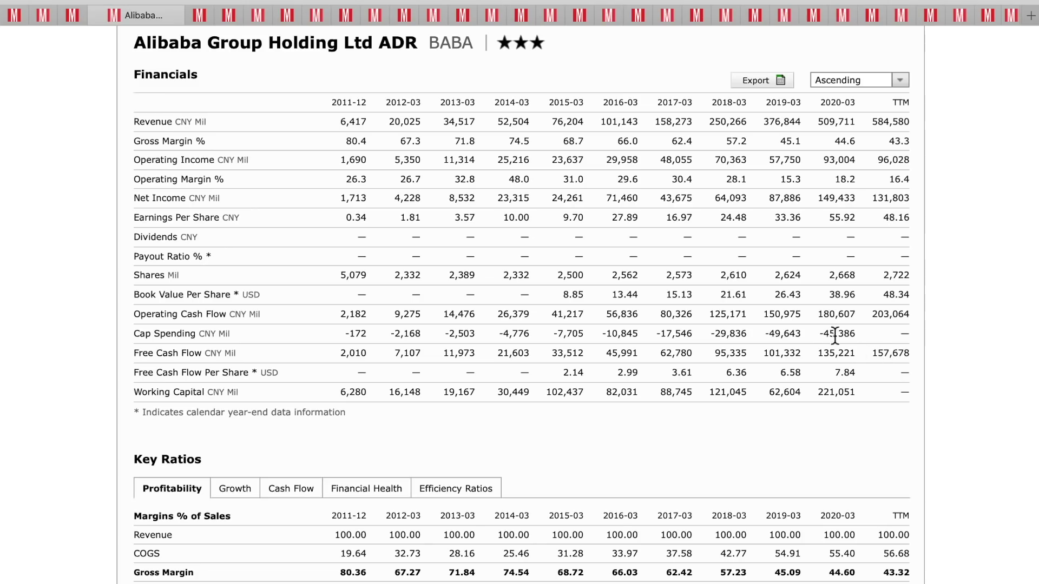
Step: Open MercadoLibre's full key ratios data and highlight its TTM free cash flow of 808
{"action": "key", "text": "ctrl+Tab"}
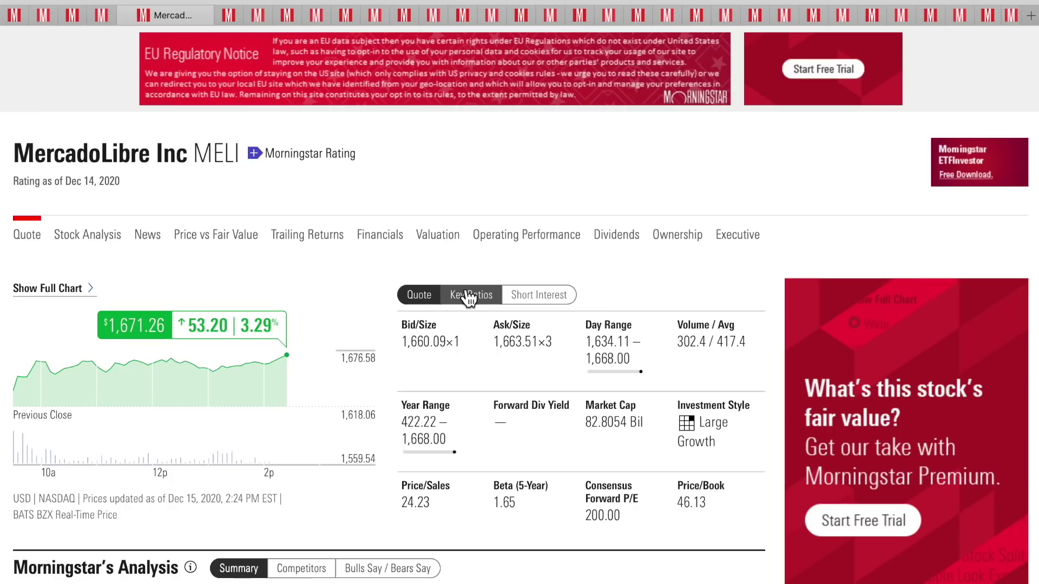
{"action": "left_click", "coordinate": [469, 295]}
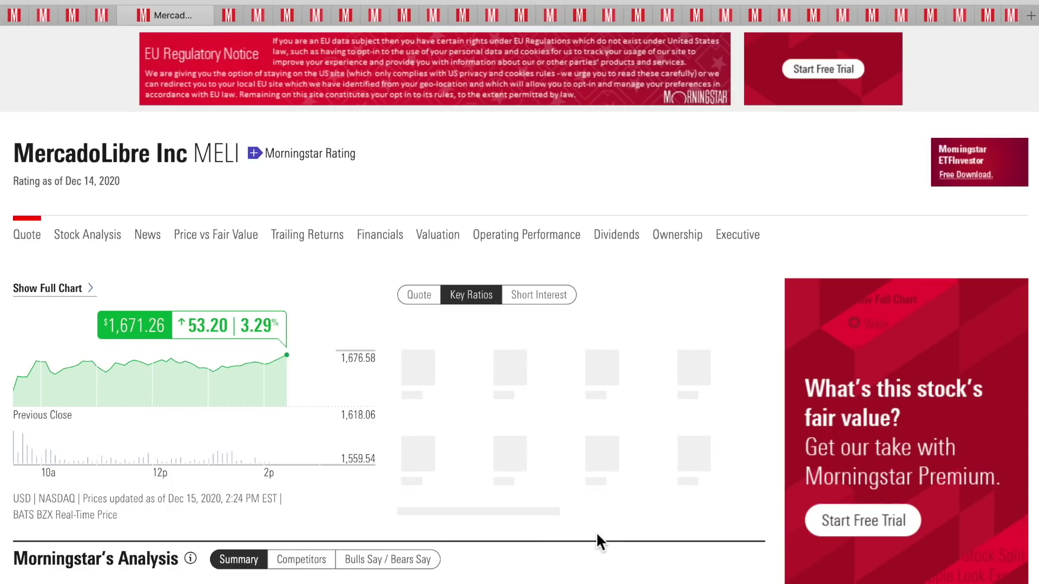
{"action": "scroll", "coordinate": [596, 532], "scroll_direction": "down", "scroll_amount": 2}
{"action": "left_click", "coordinate": [568, 428]}
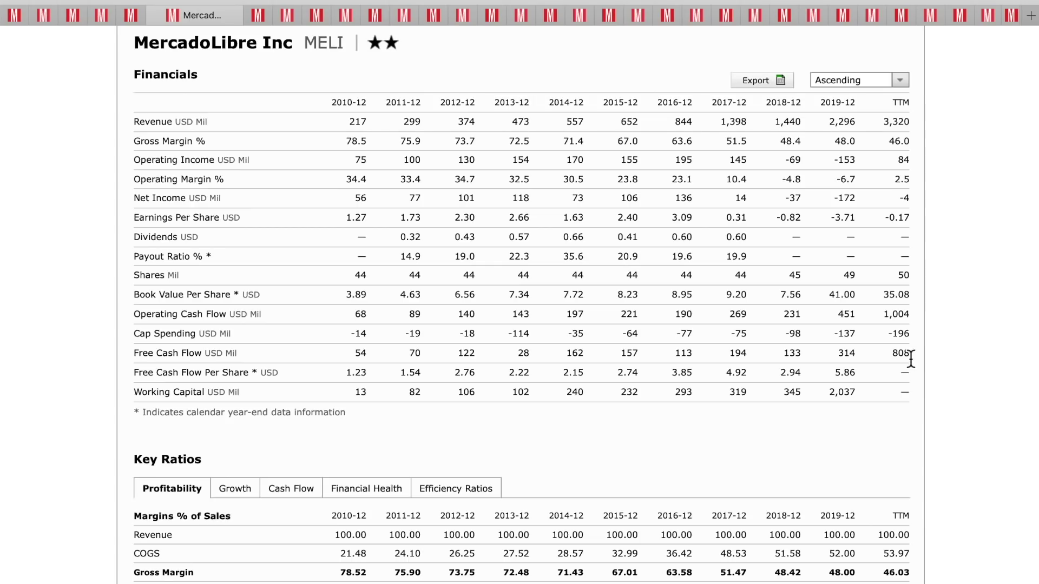
{"action": "left_click_drag", "start_coordinate": [911, 359], "coordinate": [896, 361]}
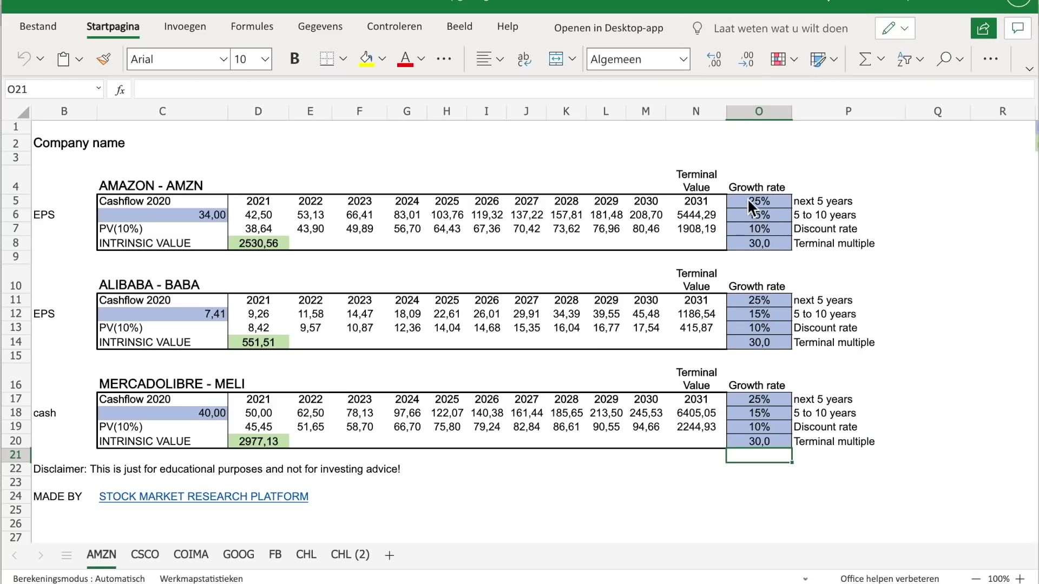
{"action": "left_click", "coordinate": [723, 170]}
{"action": "left_click", "coordinate": [756, 178]}
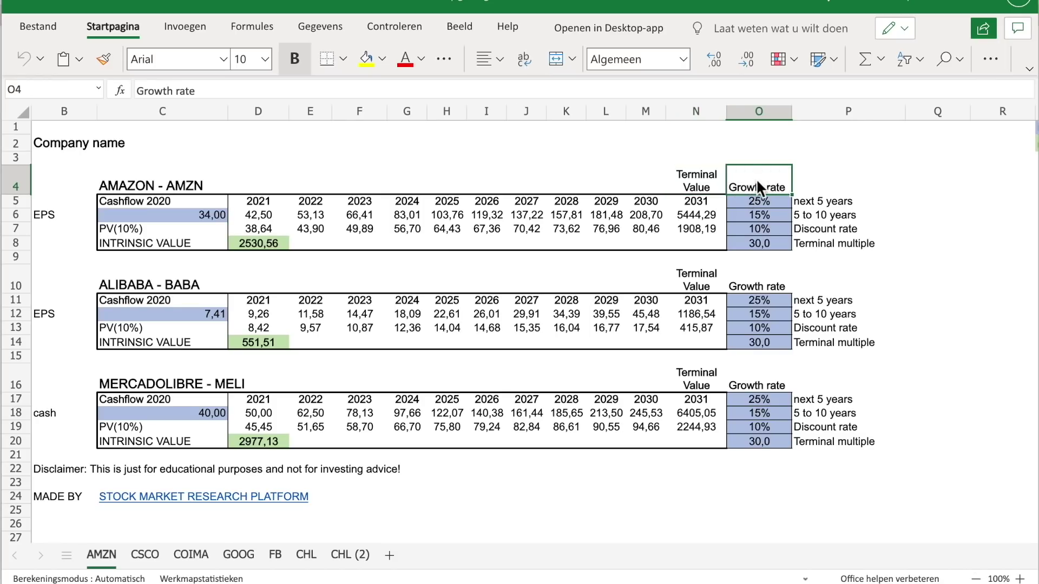
{"action": "left_click", "coordinate": [757, 197]}
{"action": "left_click", "coordinate": [765, 300]}
{"action": "left_click", "coordinate": [764, 314]}
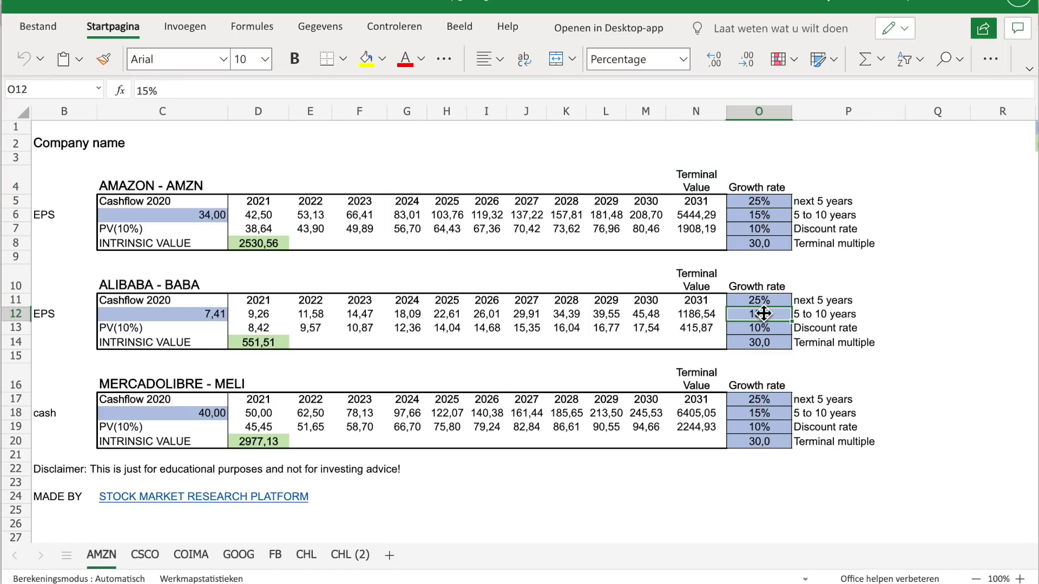
{"action": "left_click", "coordinate": [772, 400]}
{"action": "left_click", "coordinate": [767, 414]}
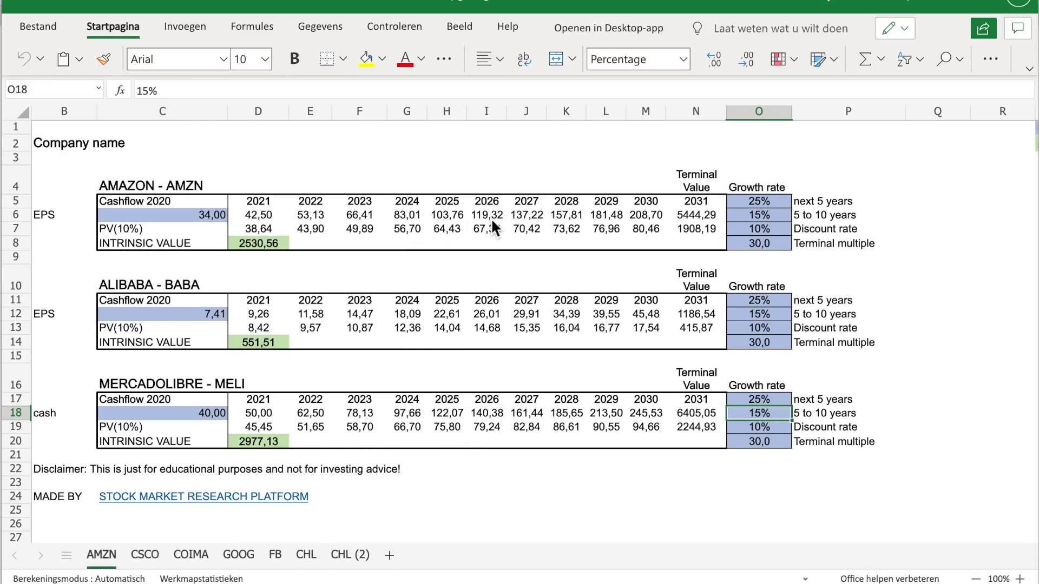
{"action": "left_click", "coordinate": [779, 245]}
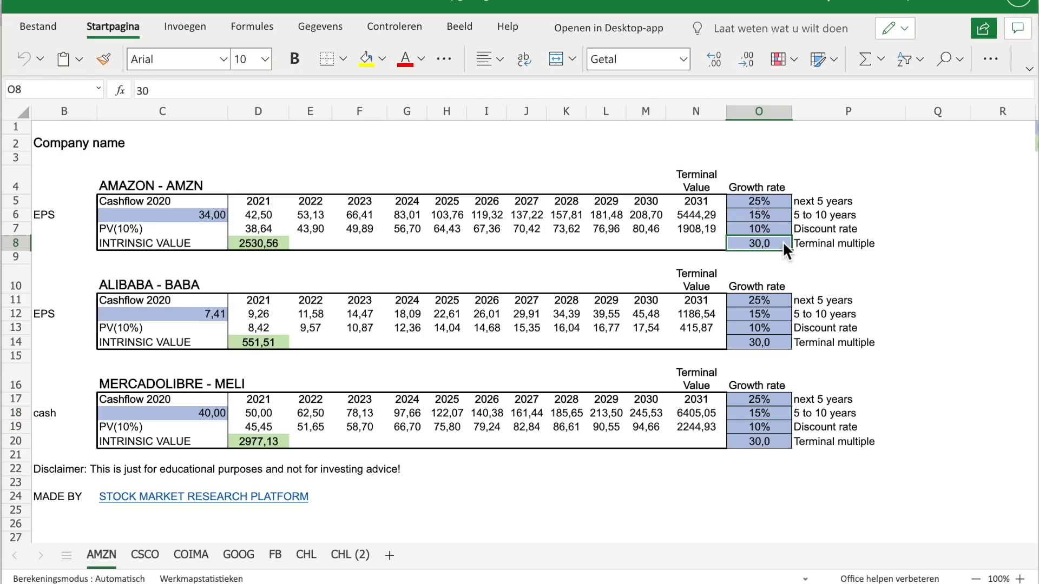
{"action": "left_click", "coordinate": [776, 217]}
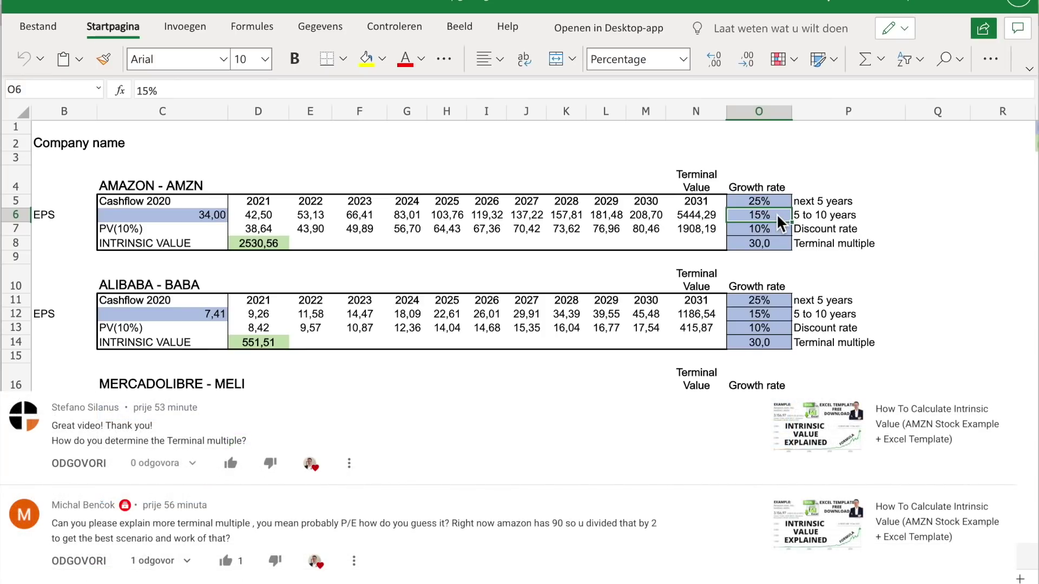
{"action": "left_click", "coordinate": [767, 242]}
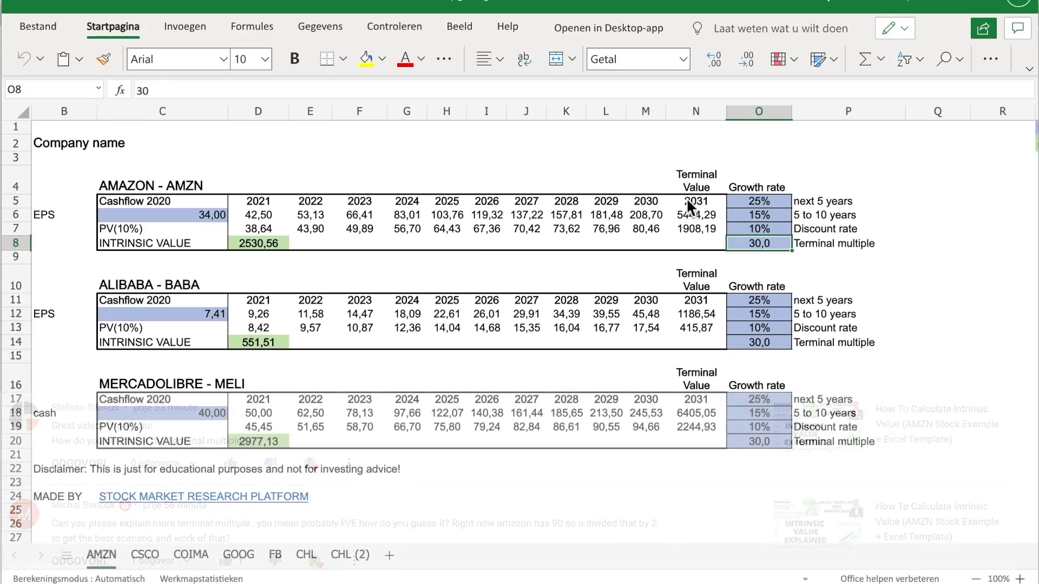
{"action": "left_click", "coordinate": [692, 203]}
{"action": "left_click", "coordinate": [765, 242]}
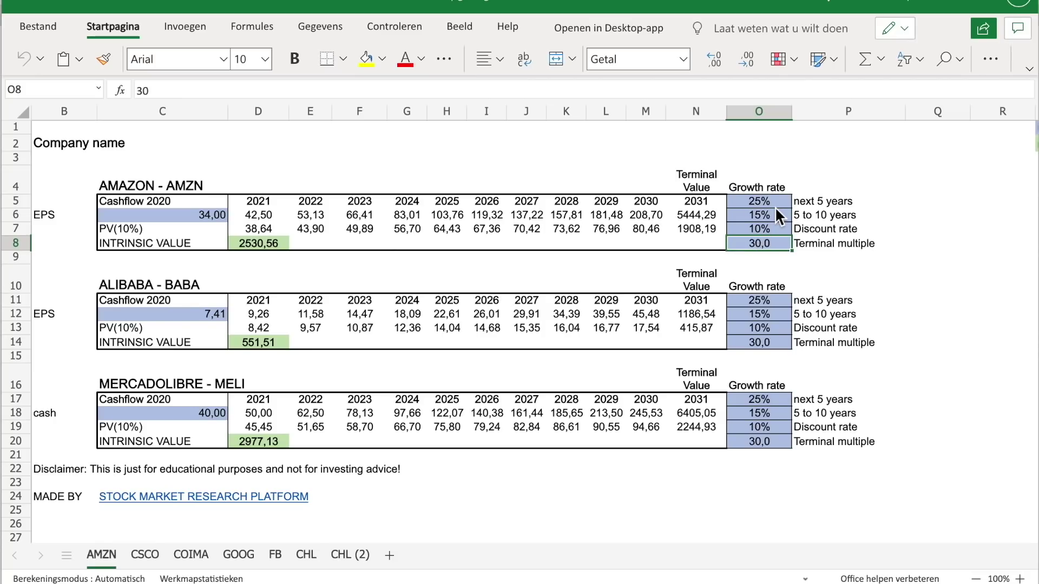
{"action": "left_click", "coordinate": [771, 228]}
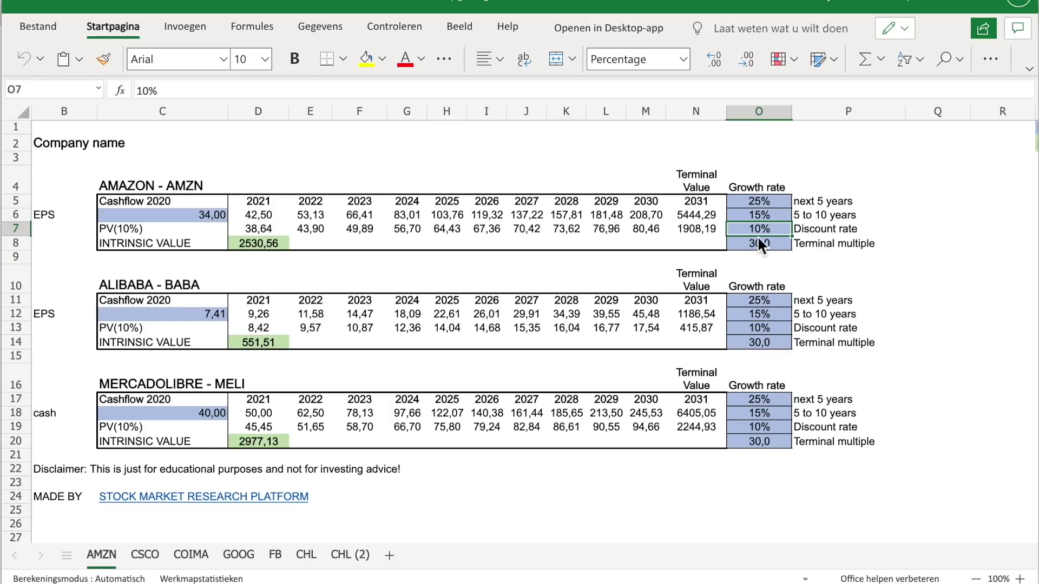
{"action": "left_click", "coordinate": [778, 347]}
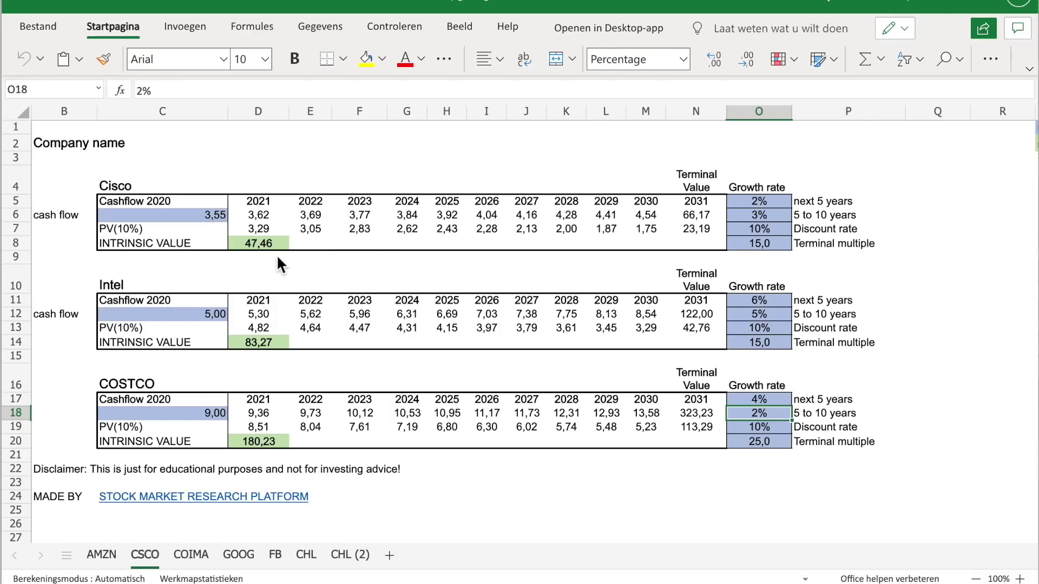
Step: Check the 2020 cash flow inputs: Cisco 3,55, Intel 5,00 and Costco 9,00
{"action": "left_click", "coordinate": [215, 219]}
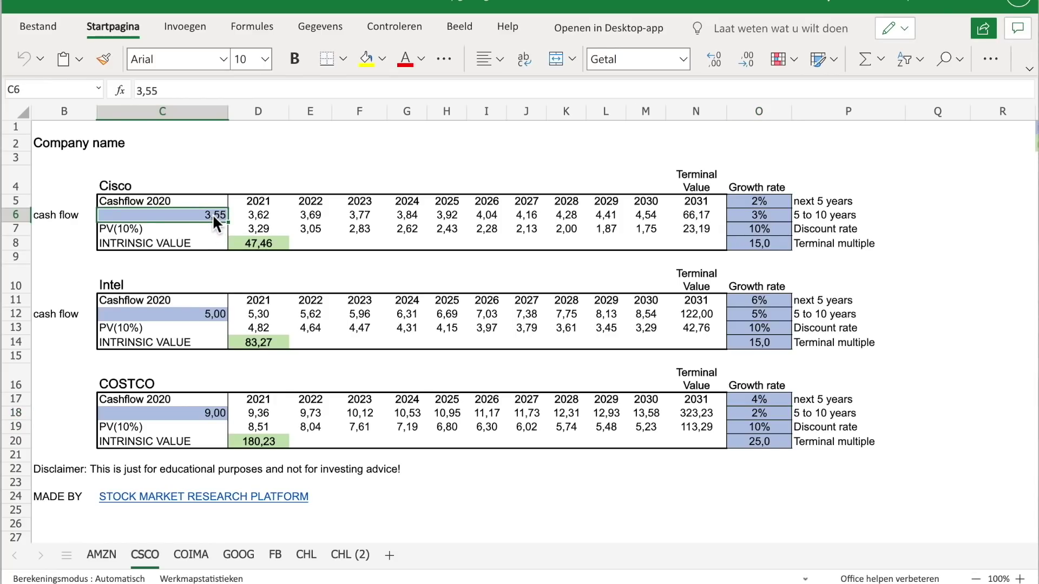
{"action": "left_click", "coordinate": [210, 314]}
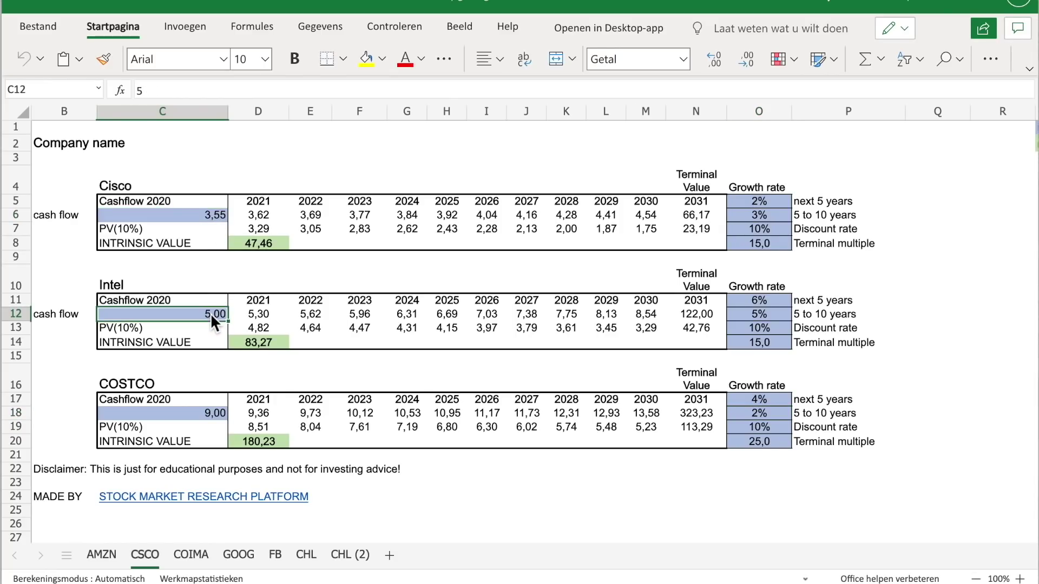
{"action": "left_click", "coordinate": [208, 417]}
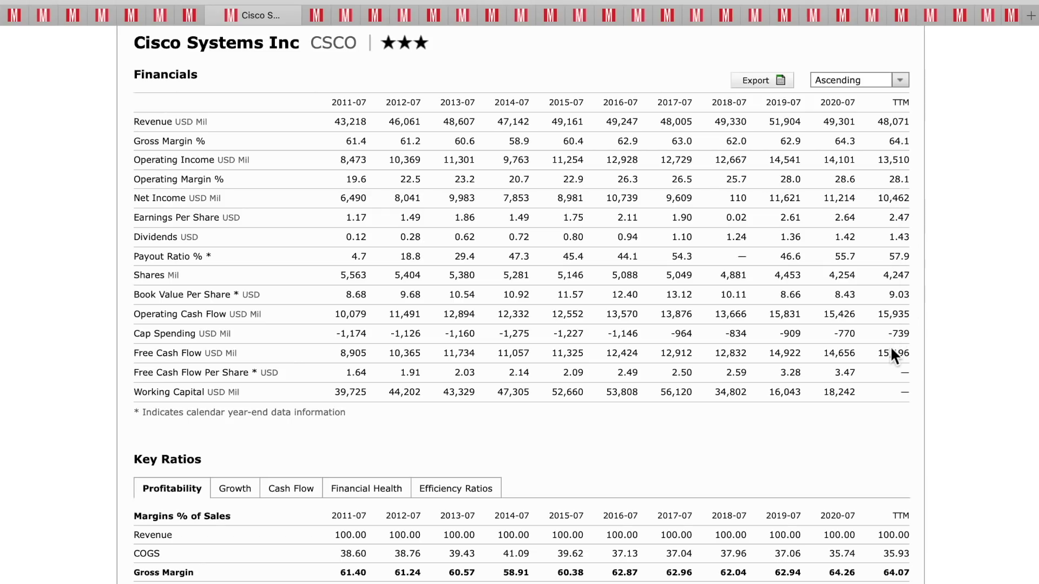
Step: Highlight Cisco's free cash flow from 2017-07 to TTM, then go to Intel's stock page
{"action": "left_click_drag", "start_coordinate": [910, 357], "coordinate": [651, 350]}
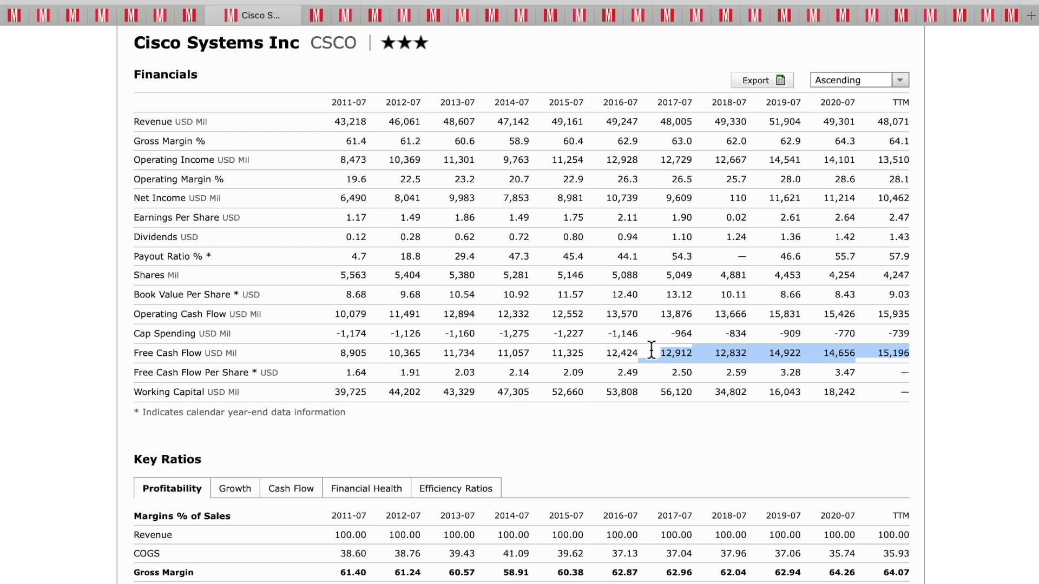
{"action": "left_click_drag", "start_coordinate": [651, 350], "coordinate": [667, 352]}
{"action": "left_click", "coordinate": [319, 13]}
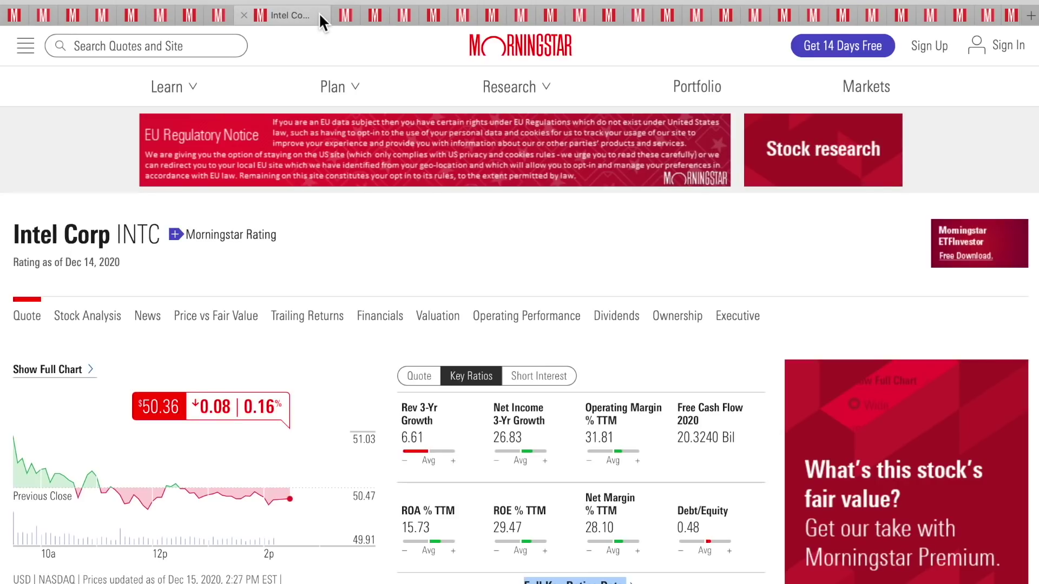
Step: Open Intel's and Costco's financials and highlight Costco's 2019-08 free cash flow and net income
{"action": "scroll", "coordinate": [417, 274], "scroll_direction": "down", "scroll_amount": 2}
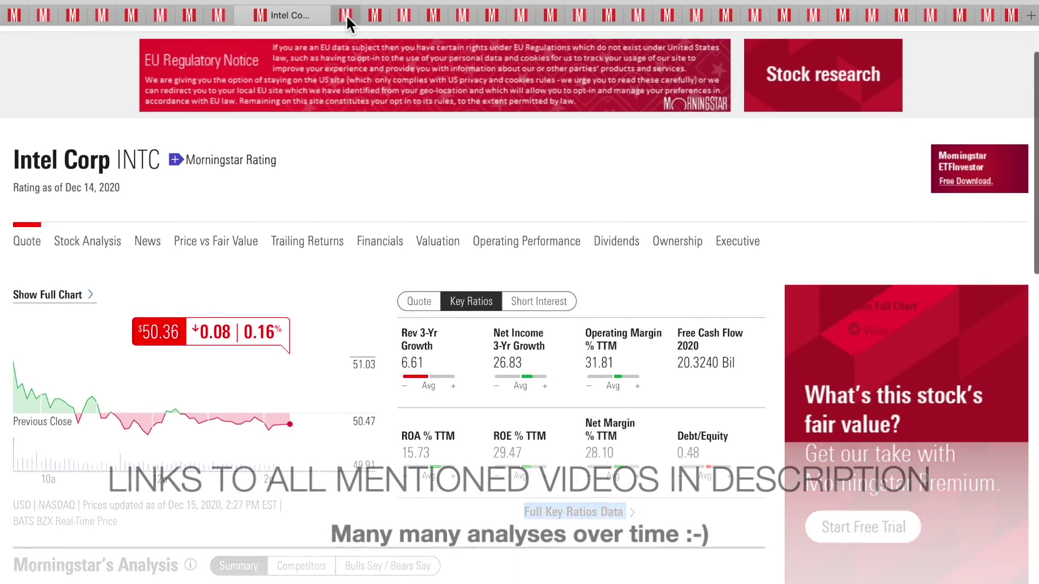
{"action": "left_click", "coordinate": [345, 14]}
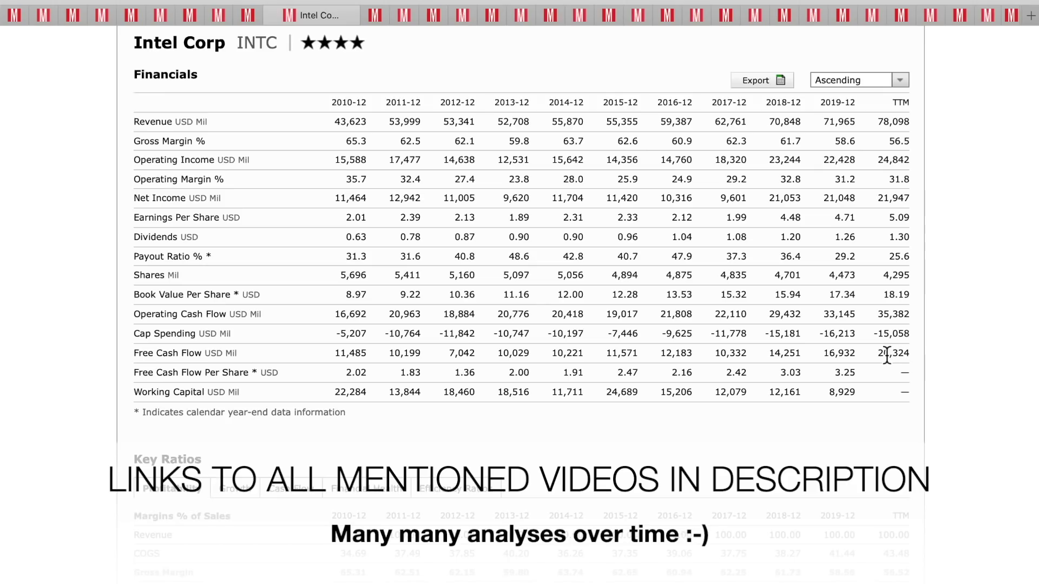
{"action": "left_click", "coordinate": [375, 13]}
{"action": "scroll", "coordinate": [381, 193], "scroll_direction": "down", "scroll_amount": 3}
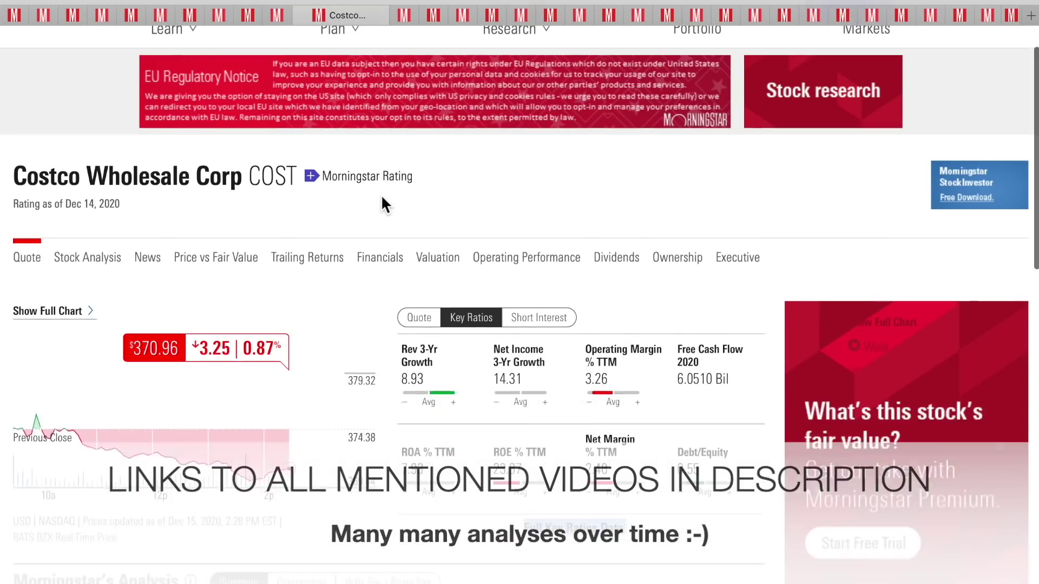
{"action": "left_click", "coordinate": [403, 15]}
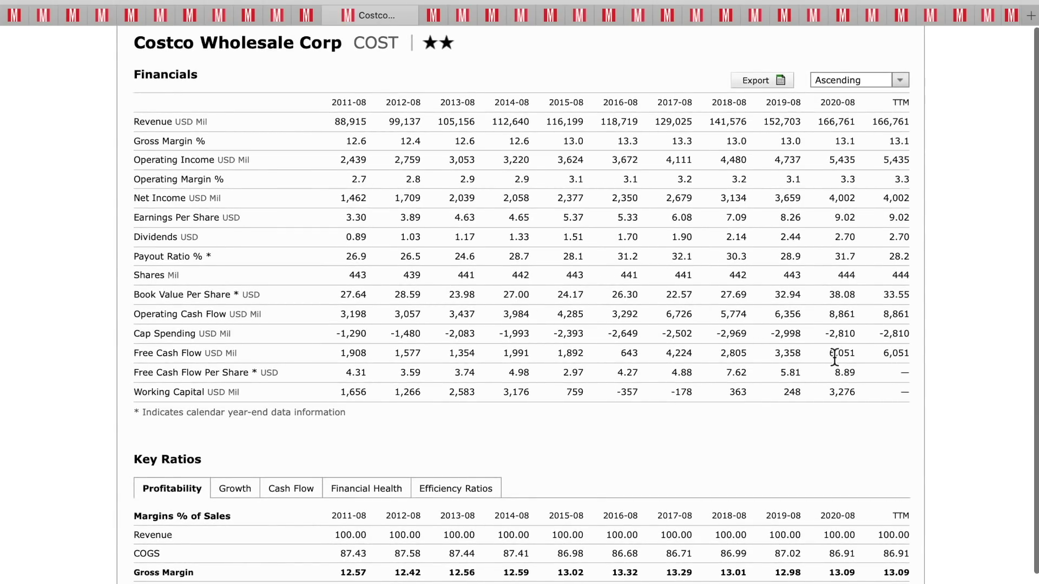
{"action": "left_click_drag", "start_coordinate": [803, 353], "coordinate": [782, 359]}
{"action": "left_click_drag", "start_coordinate": [803, 198], "coordinate": [854, 219]}
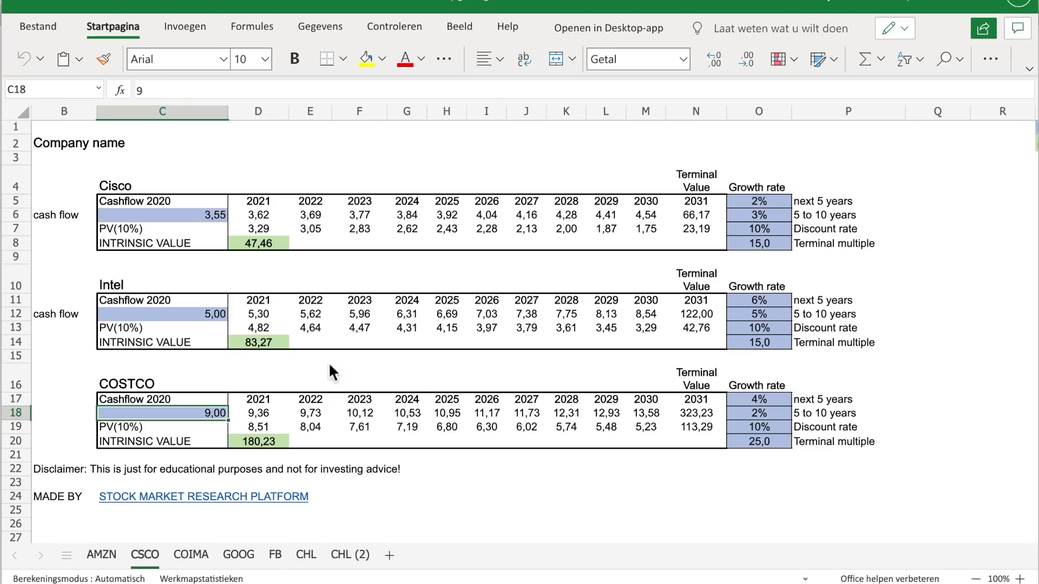
Step: Label Costco's input row 'EPs' in cell B18
{"action": "left_click", "coordinate": [93, 414]}
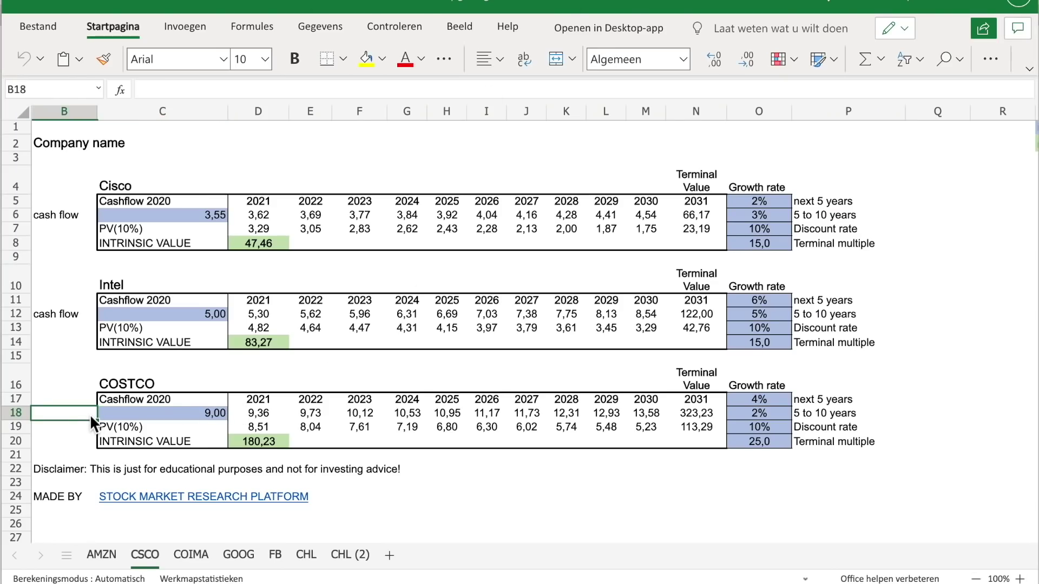
{"action": "type", "text": "EPs"}
{"action": "left_click", "coordinate": [267, 413]}
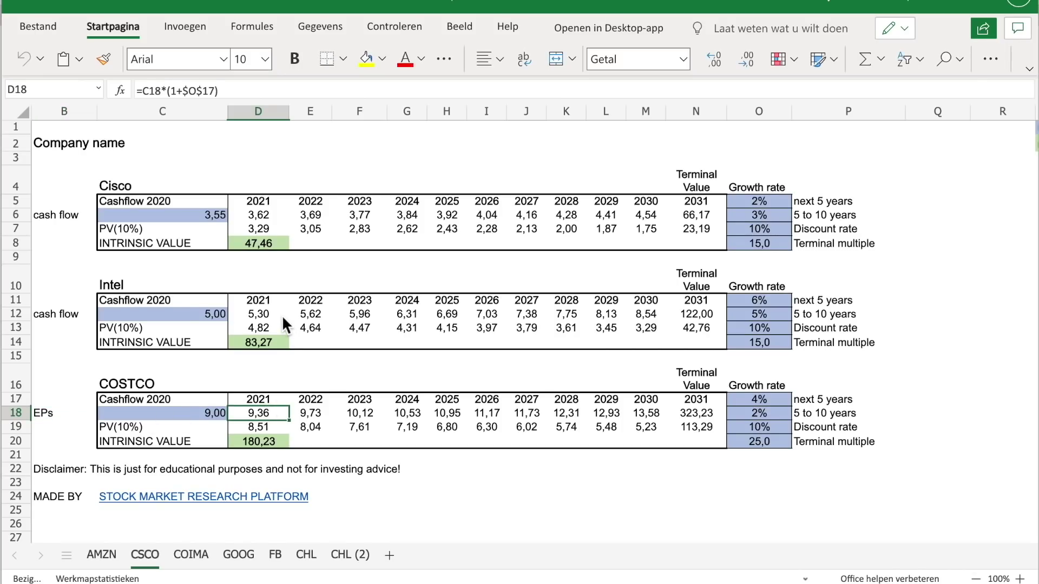
{"action": "left_click", "coordinate": [764, 201]}
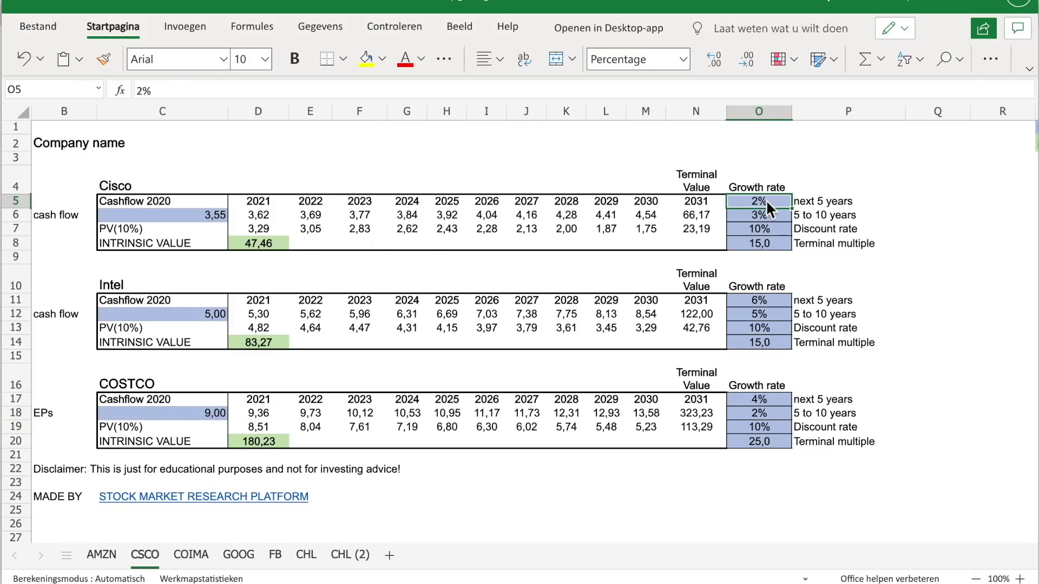
{"action": "key", "text": "Down"}
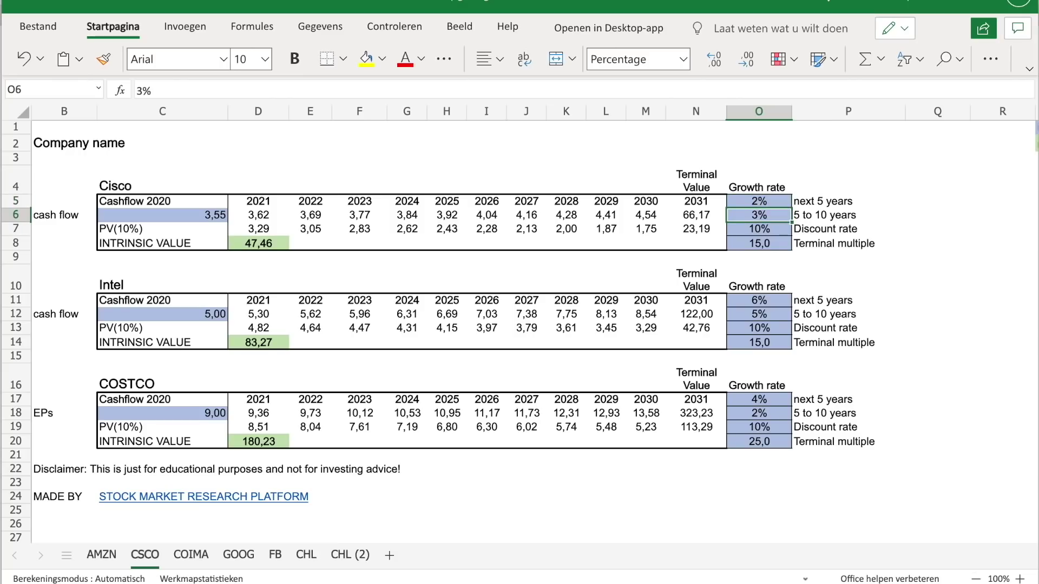
{"action": "key", "text": "Up"}
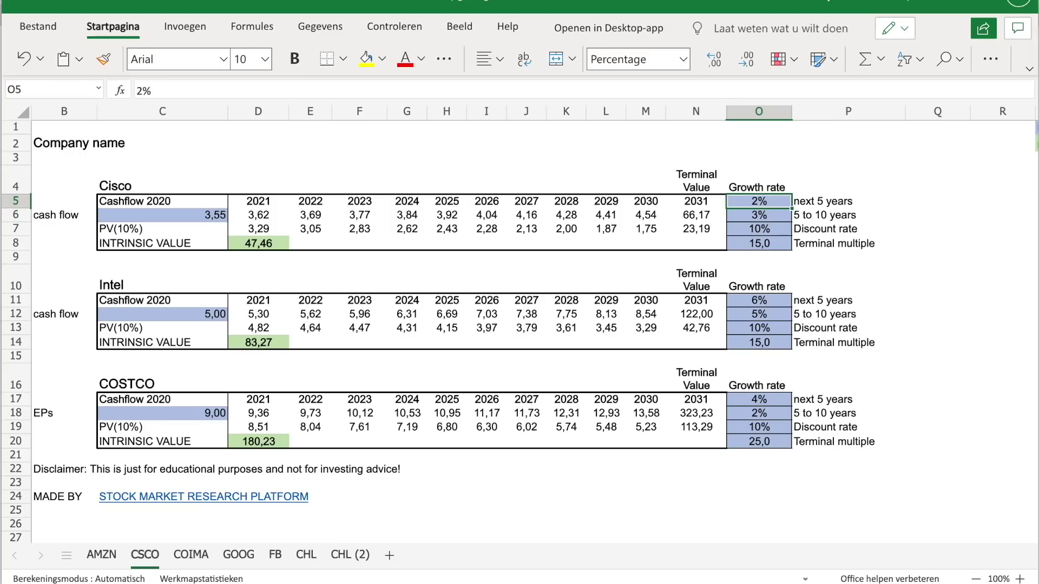
{"action": "key", "text": "Down"}
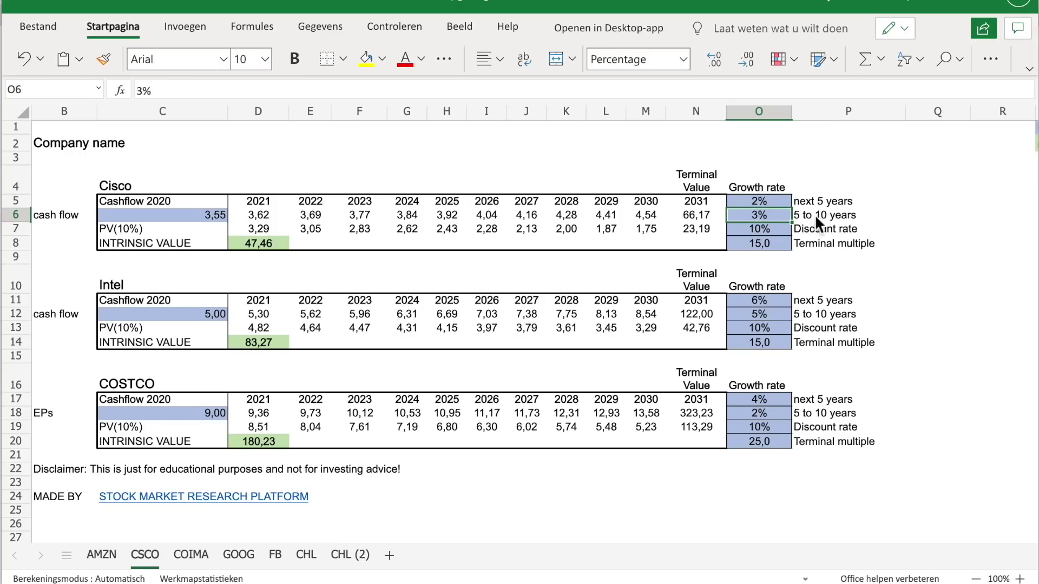
{"action": "scroll", "coordinate": [782, 217], "scroll_direction": "left", "scroll_amount": 1}
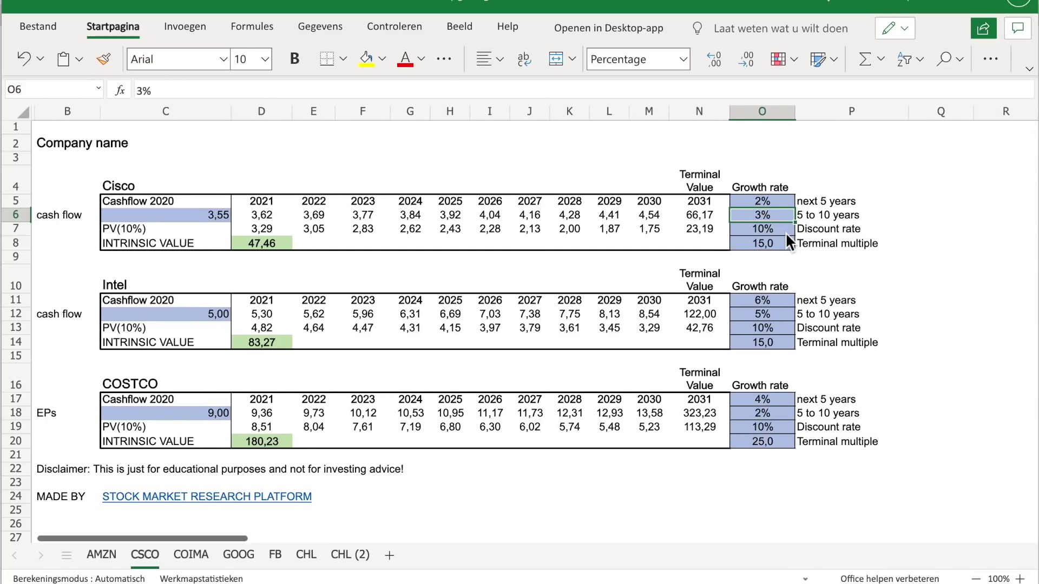
{"action": "left_click", "coordinate": [785, 242]}
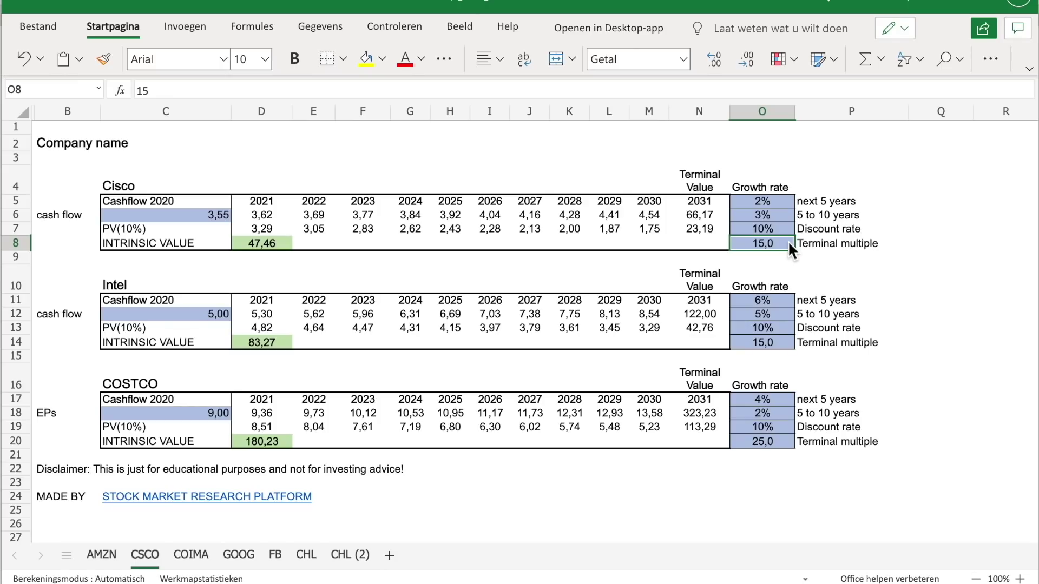
{"action": "type", "text": "10"}
{"action": "key", "text": "ctrl+Return"}
{"action": "type", "text": "15"}
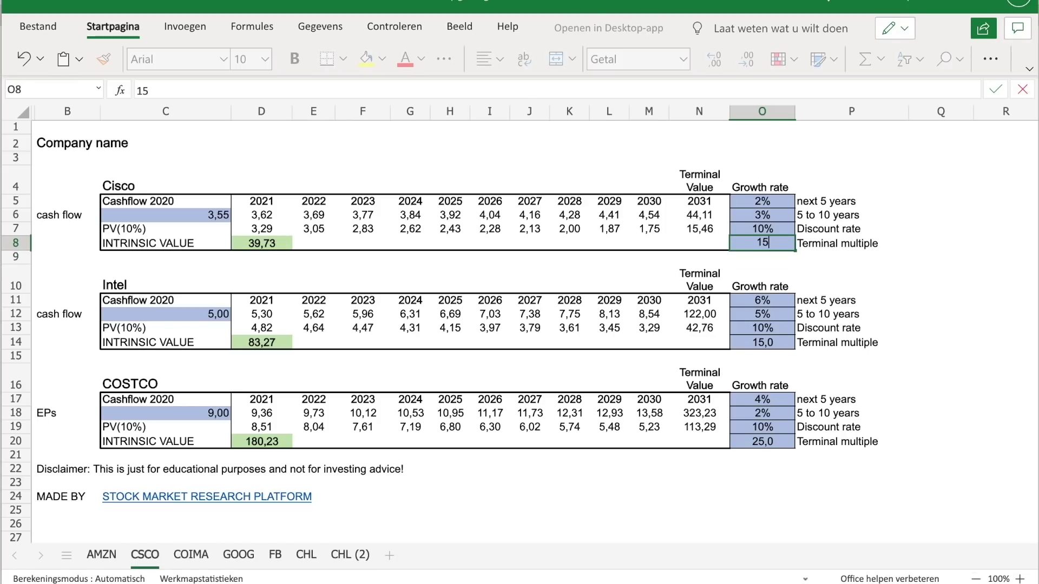
{"action": "key", "text": "Return"}
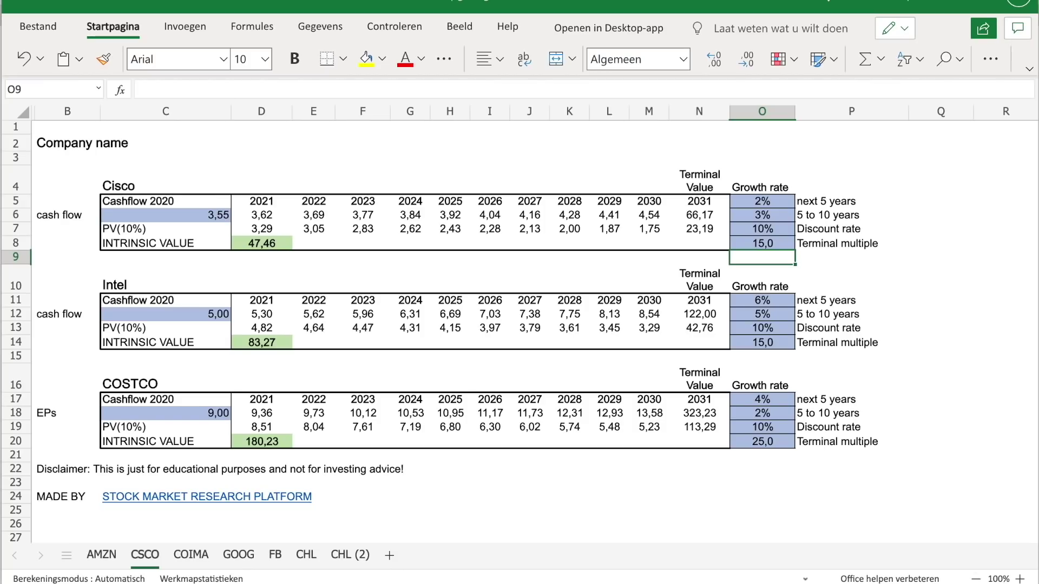
{"action": "left_click", "coordinate": [781, 299]}
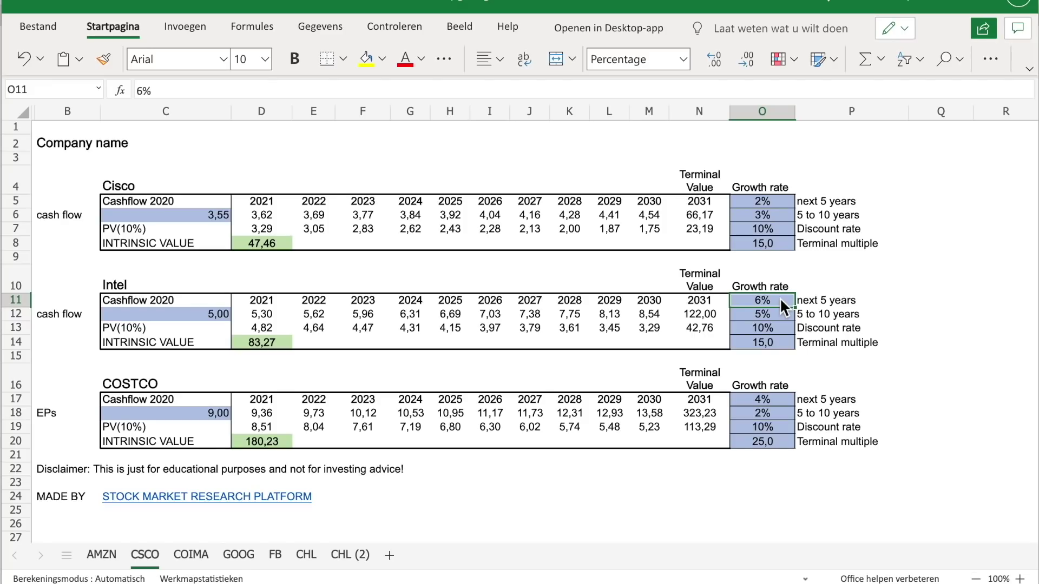
{"action": "key", "text": "Down"}
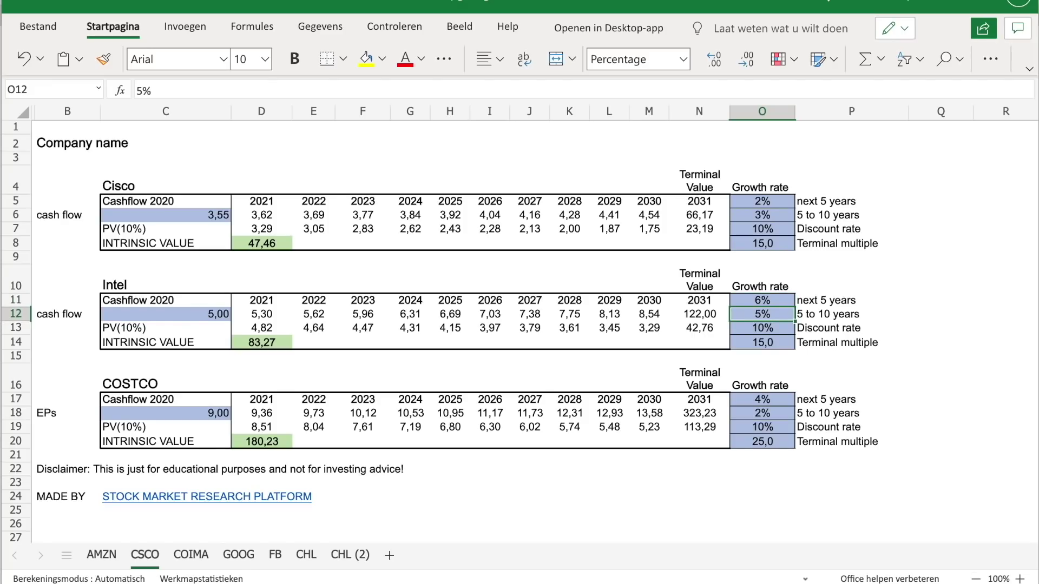
{"action": "key", "text": "Down"}
{"action": "key", "text": "Down"}
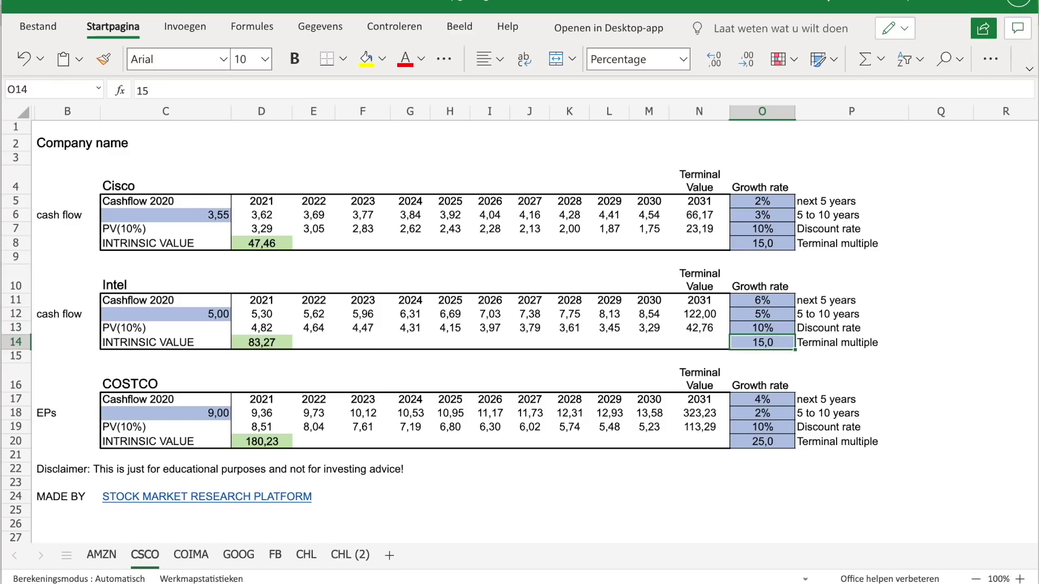
{"action": "left_click", "coordinate": [276, 343]}
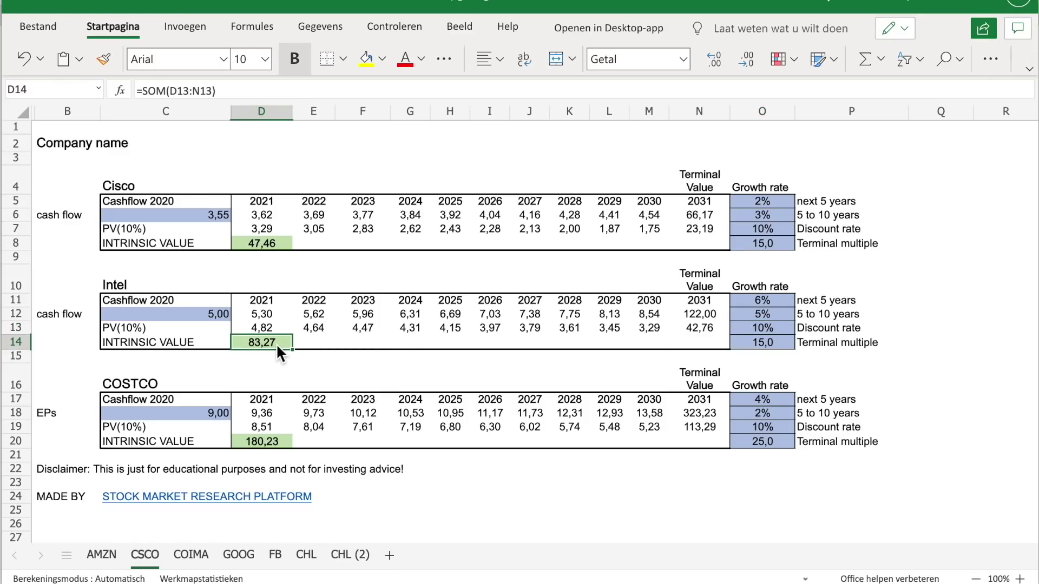
Step: Review Costco's growth and discount rates and set its terminal multiple to 15
{"action": "left_click", "coordinate": [767, 402]}
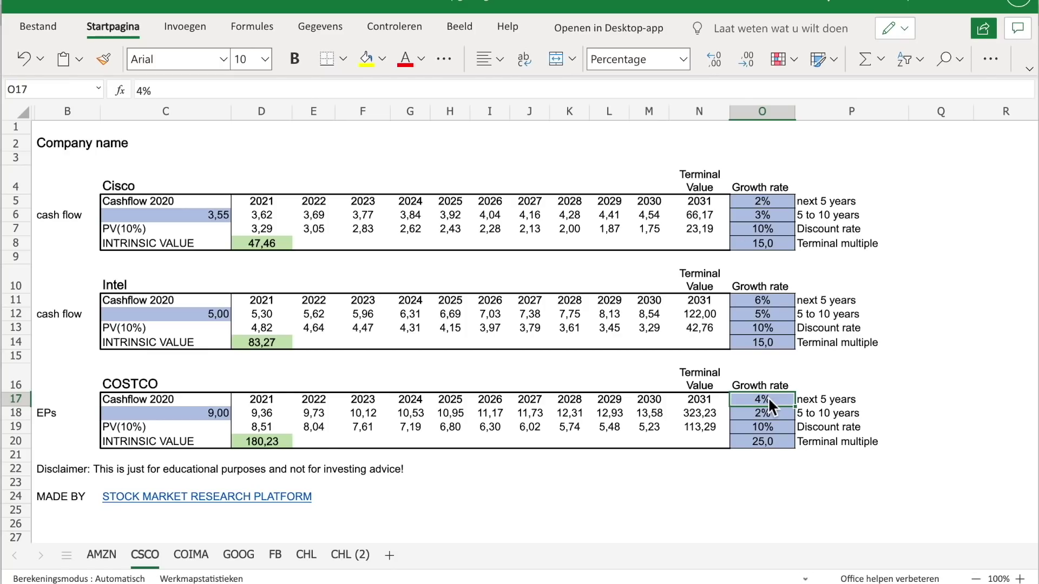
{"action": "key", "text": "Down"}
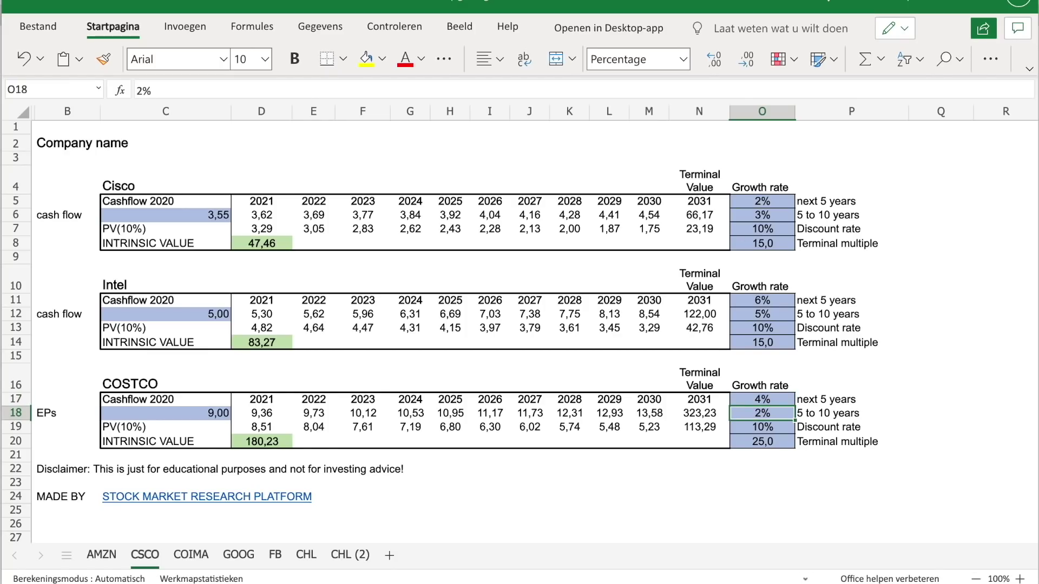
{"action": "left_click", "coordinate": [763, 427]}
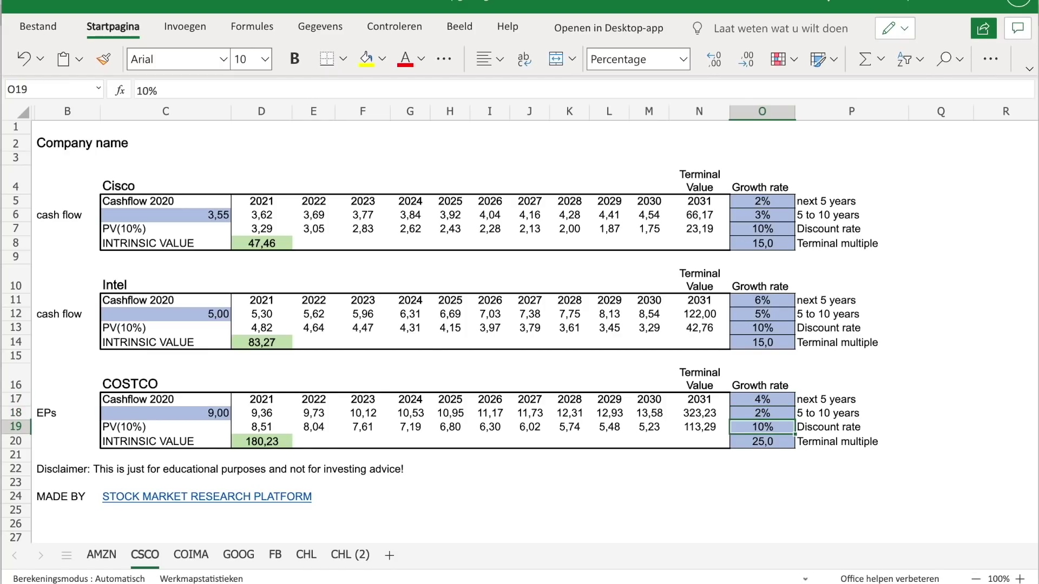
{"action": "key", "text": "Down"}
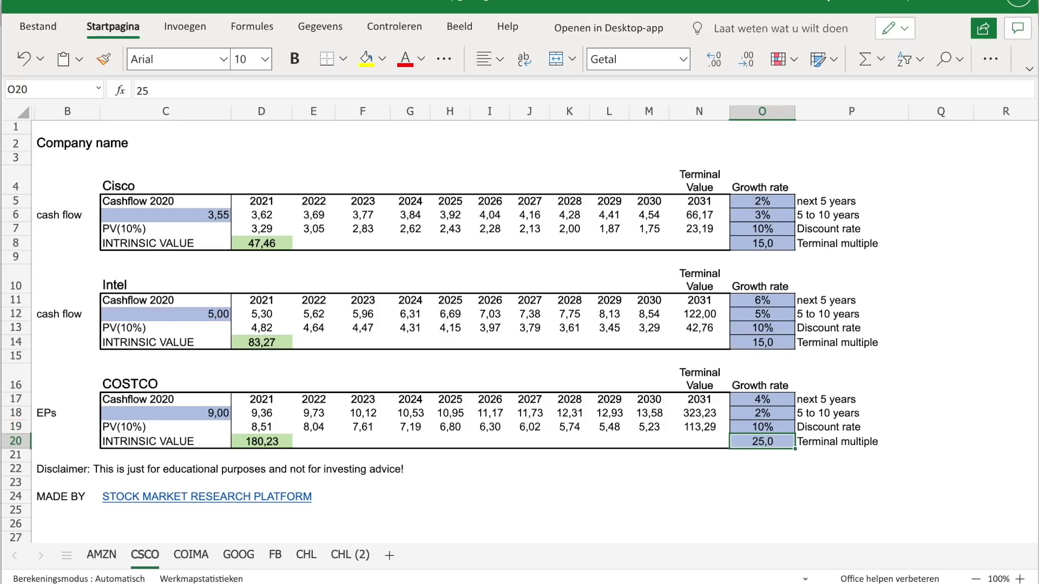
{"action": "type", "text": "15"}
{"action": "key", "text": "Return"}
{"action": "key", "text": "Up"}
Step: Set Costco's growth rates to 8% for the next 5 years and 5% for years 5–10
{"action": "left_click", "coordinate": [780, 403]}
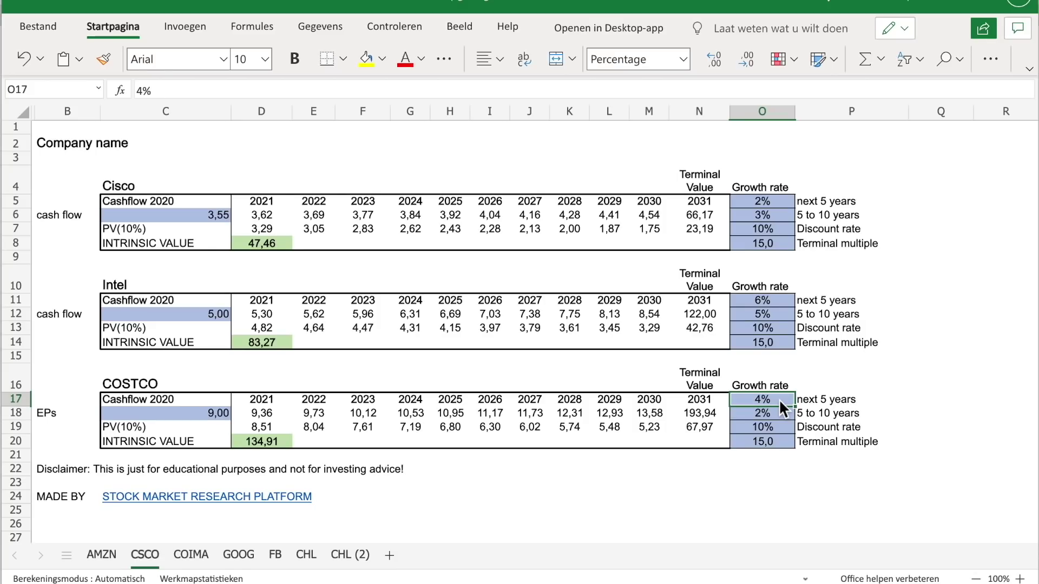
{"action": "type", "text": "8"}
{"action": "key", "text": "Return"}
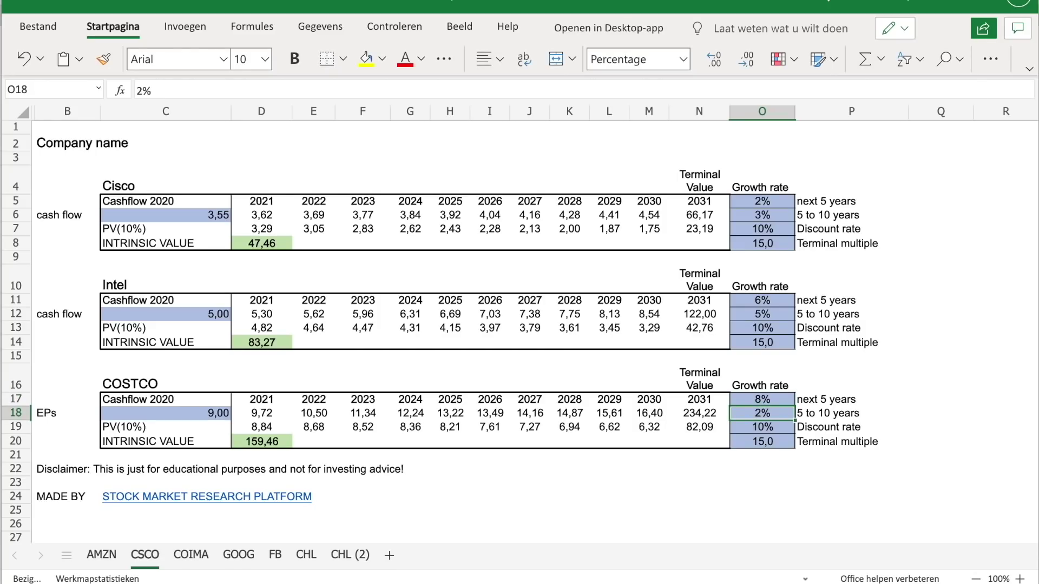
{"action": "type", "text": "5"}
{"action": "key", "text": "Return"}
{"action": "key", "text": "Return"}
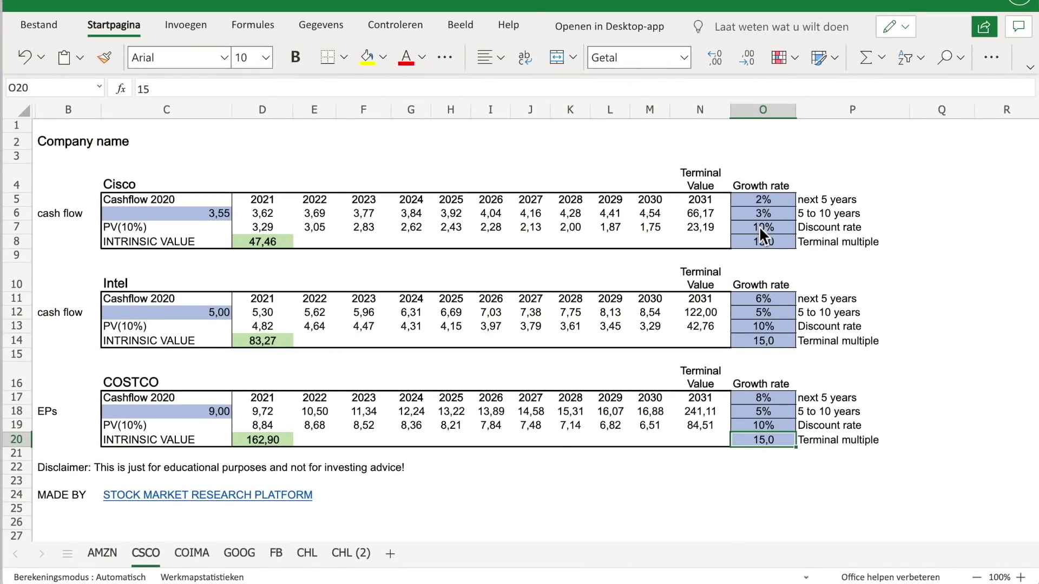
Step: Compare Cisco's and Intel's discount rates and intrinsic-value formulas, ending on Intel's discount rate in O13
{"action": "left_click", "coordinate": [758, 226]}
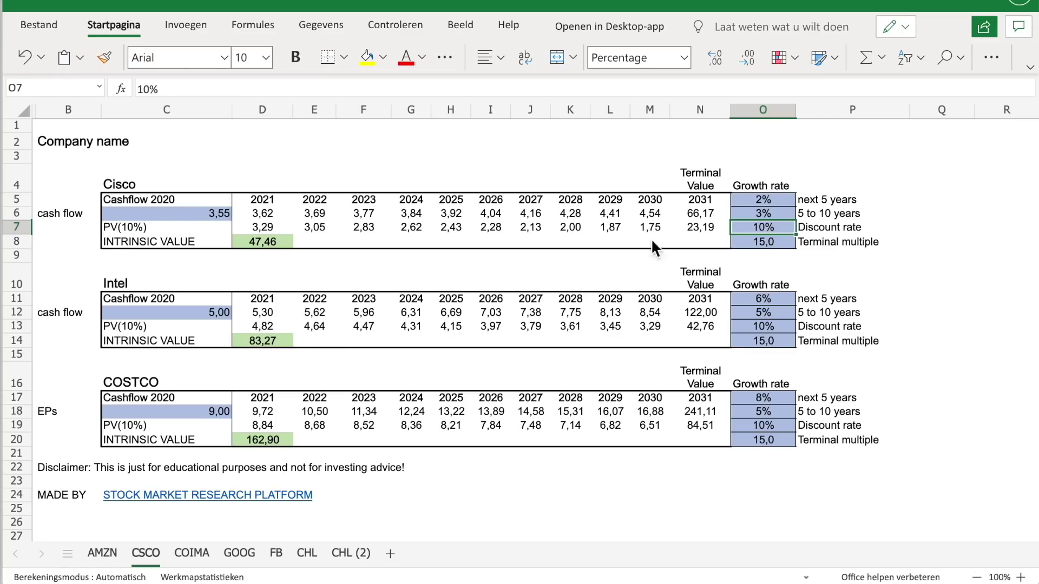
{"action": "left_click", "coordinate": [261, 241]}
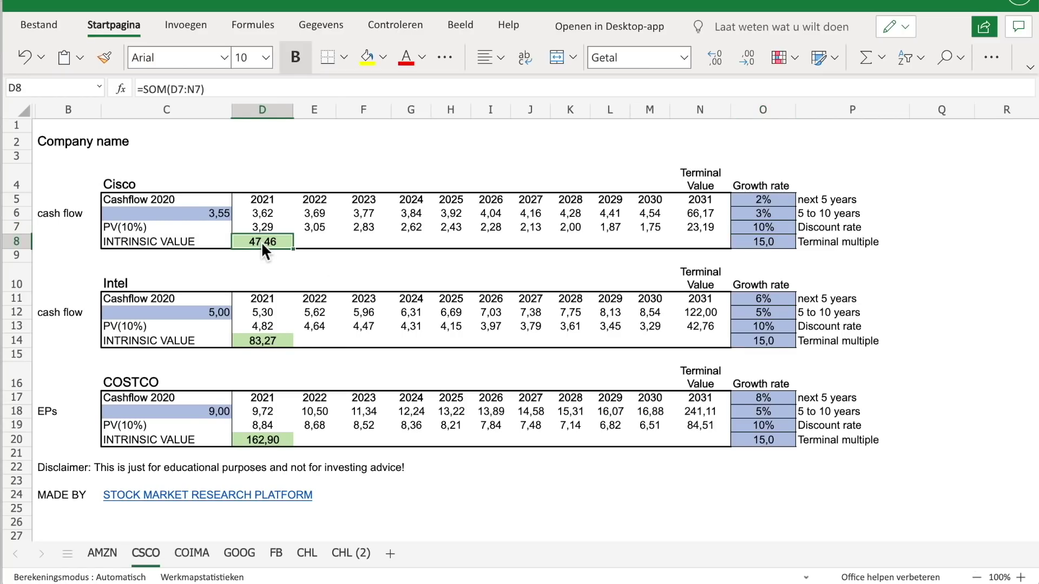
{"action": "left_click", "coordinate": [758, 227]}
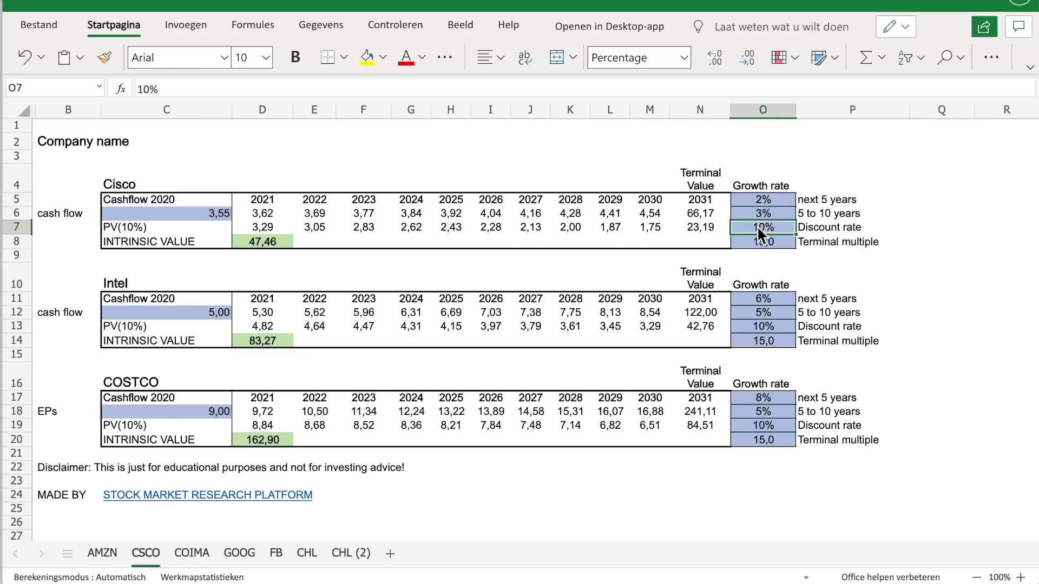
{"action": "left_click", "coordinate": [764, 324]}
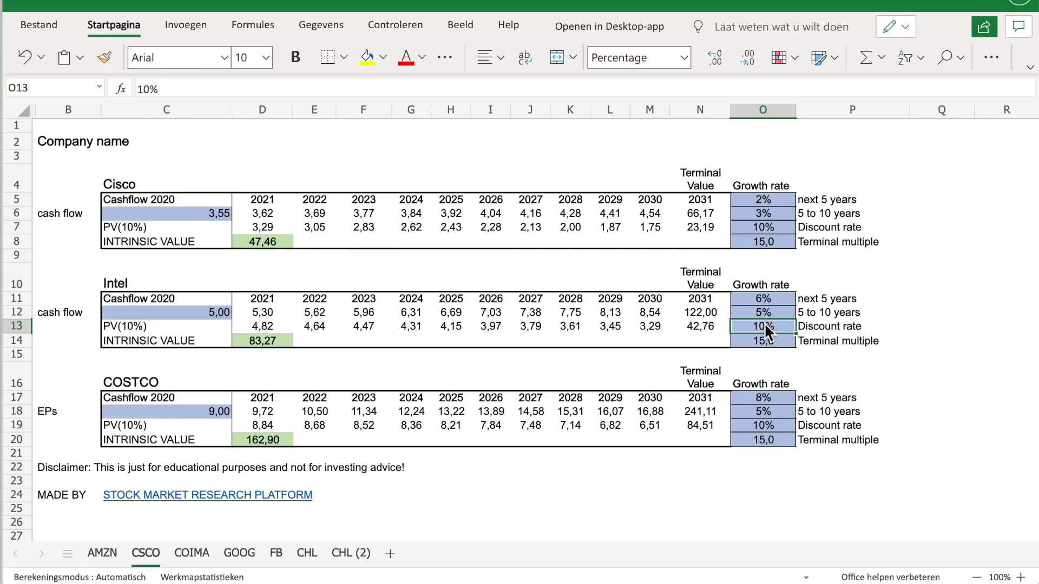
{"action": "left_click", "coordinate": [268, 341]}
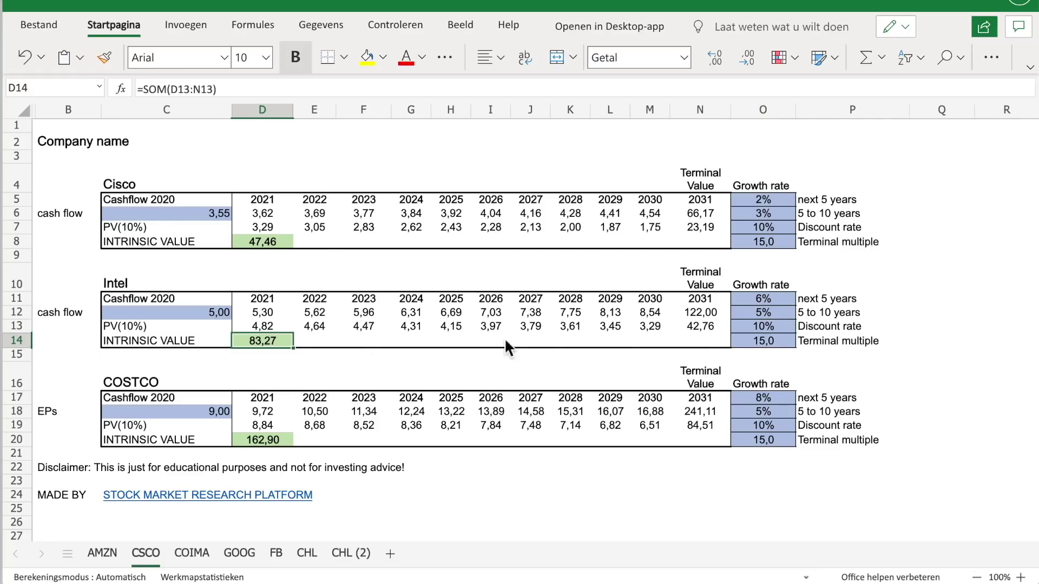
{"action": "left_click", "coordinate": [765, 324]}
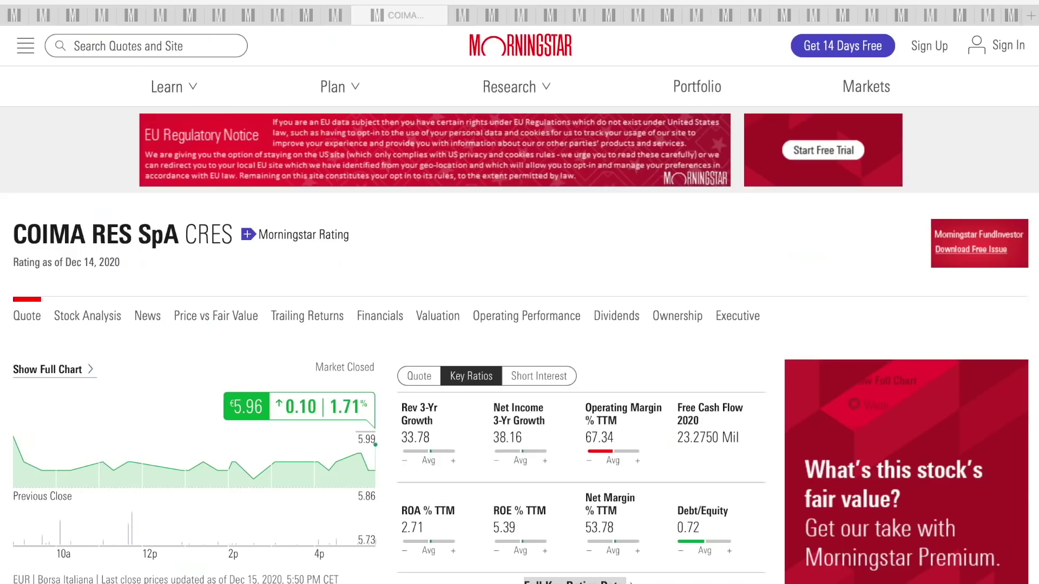
Step: Switch to the COIMA RES SpA Financials/Key Ratios page in Morningstar
{"action": "scroll", "coordinate": [339, 370], "scroll_direction": "down", "scroll_amount": 1}
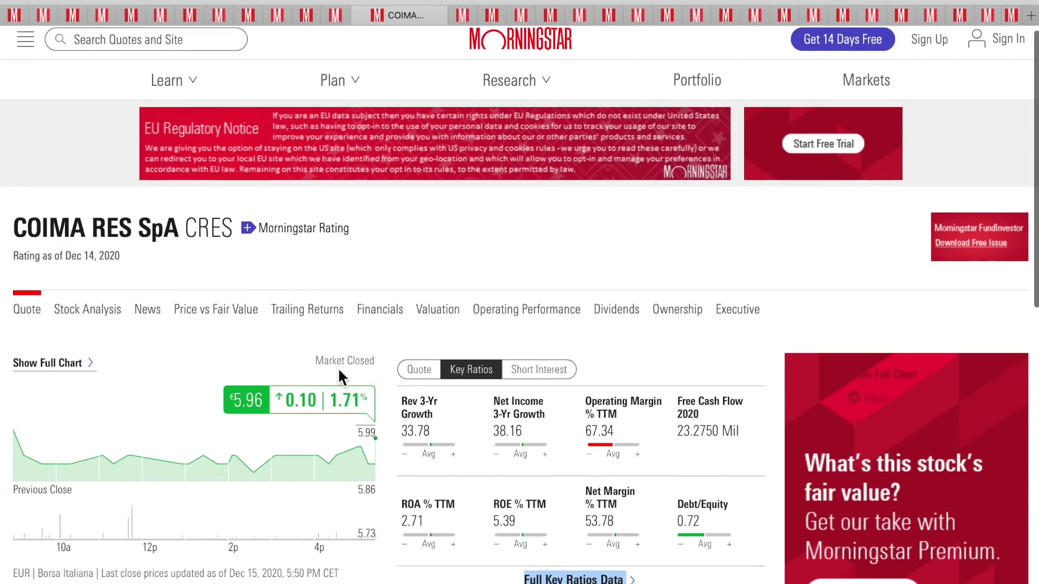
{"action": "scroll", "coordinate": [338, 368], "scroll_direction": "up", "scroll_amount": 1}
{"action": "left_click", "coordinate": [468, 9]}
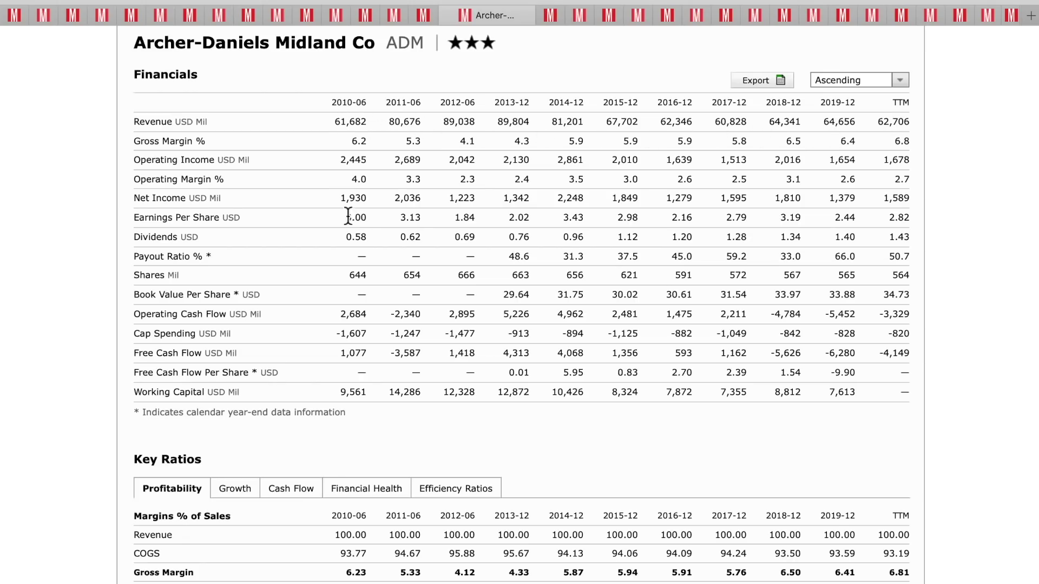
Step: Highlight ADM's earnings per share row, 3.00 in 2010 to 2.82 TTM, then open Apple's financials
{"action": "left_click_drag", "start_coordinate": [348, 217], "coordinate": [909, 221]}
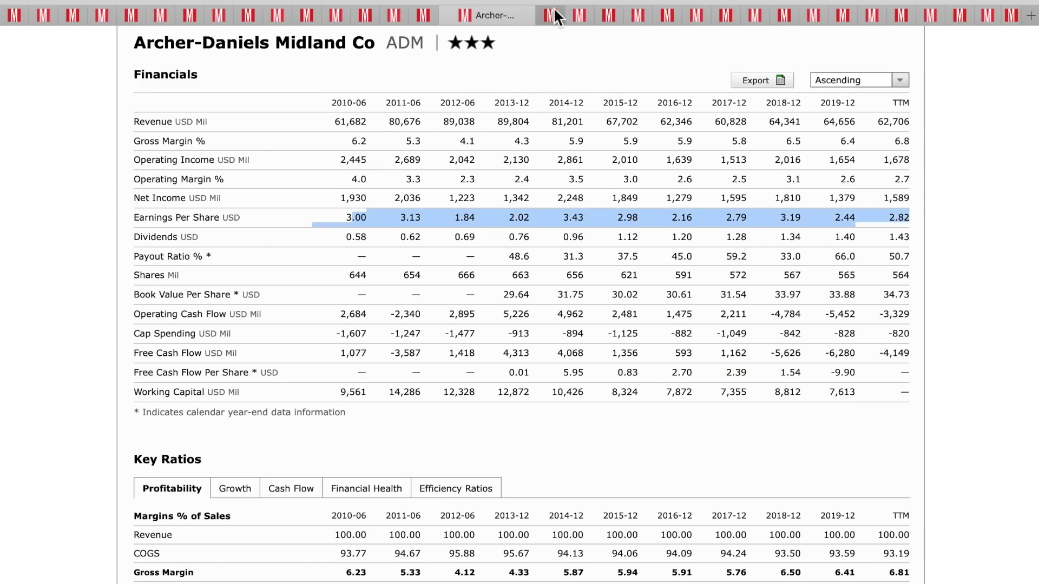
{"action": "left_click", "coordinate": [553, 7]}
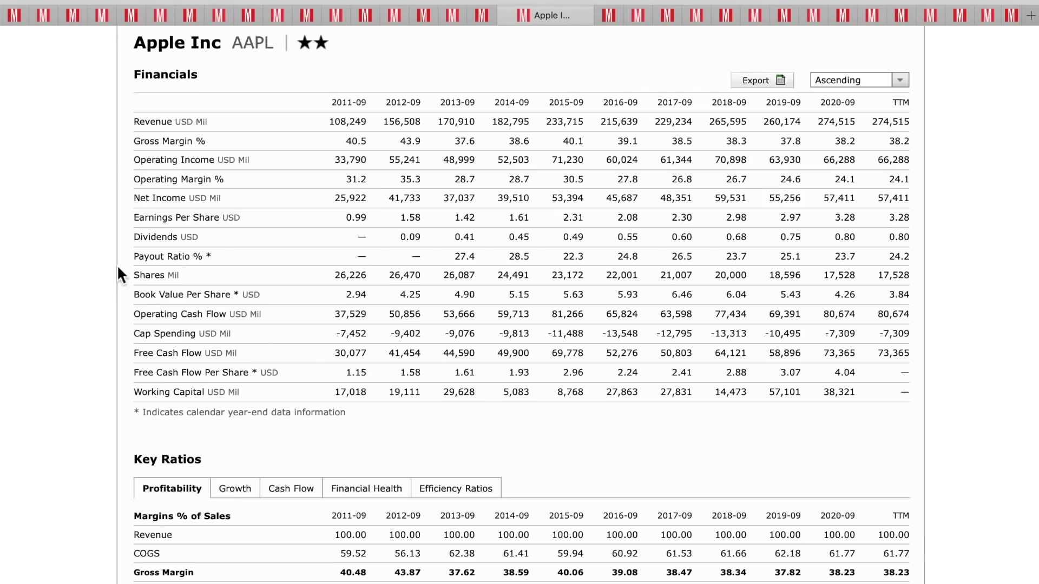
Step: Highlight Apple's earnings, net income and payout ratio figures in Morningstar's financials table
{"action": "left_click_drag", "start_coordinate": [134, 219], "coordinate": [536, 184]}
{"action": "scroll", "coordinate": [912, 222], "scroll_direction": "down", "scroll_amount": 1}
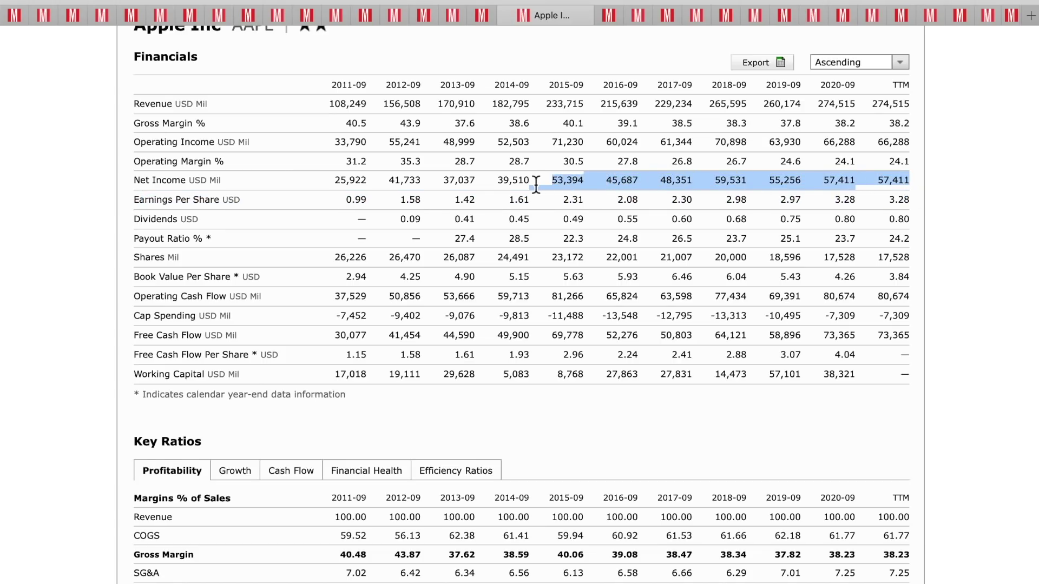
{"action": "left_click_drag", "start_coordinate": [673, 238], "coordinate": [911, 244]}
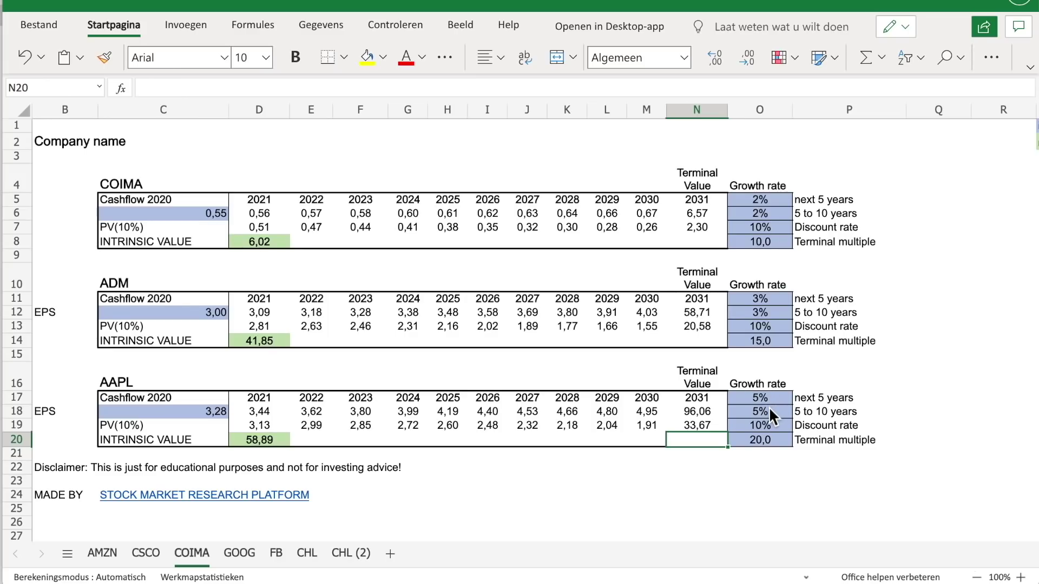
{"action": "left_click", "coordinate": [775, 437]}
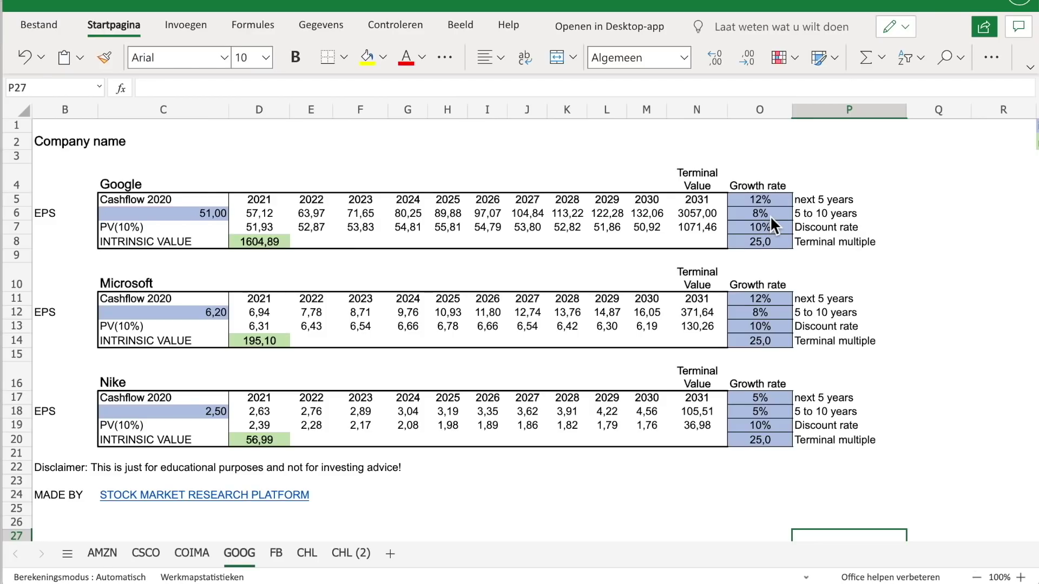
Step: Inspect Google's two growth rates, its terminal multiple of 25 and its intrinsic value formula
{"action": "left_click", "coordinate": [771, 199]}
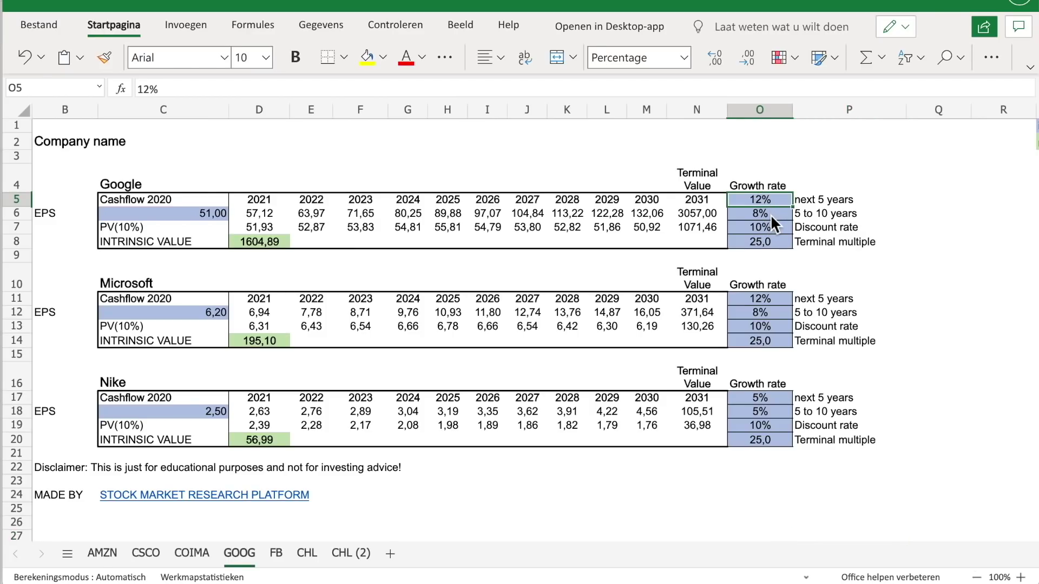
{"action": "left_click", "coordinate": [770, 214]}
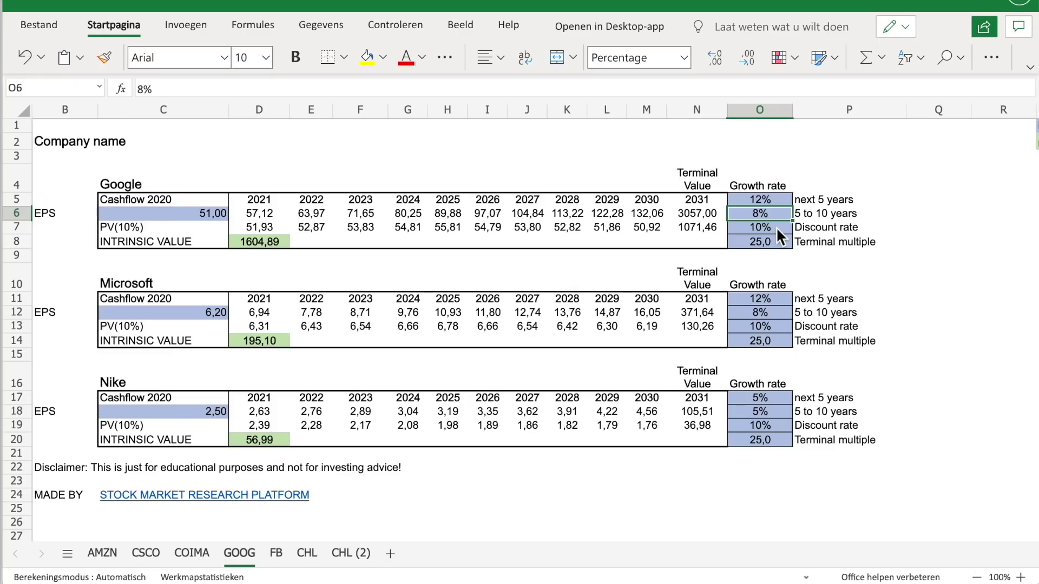
{"action": "left_click", "coordinate": [775, 243]}
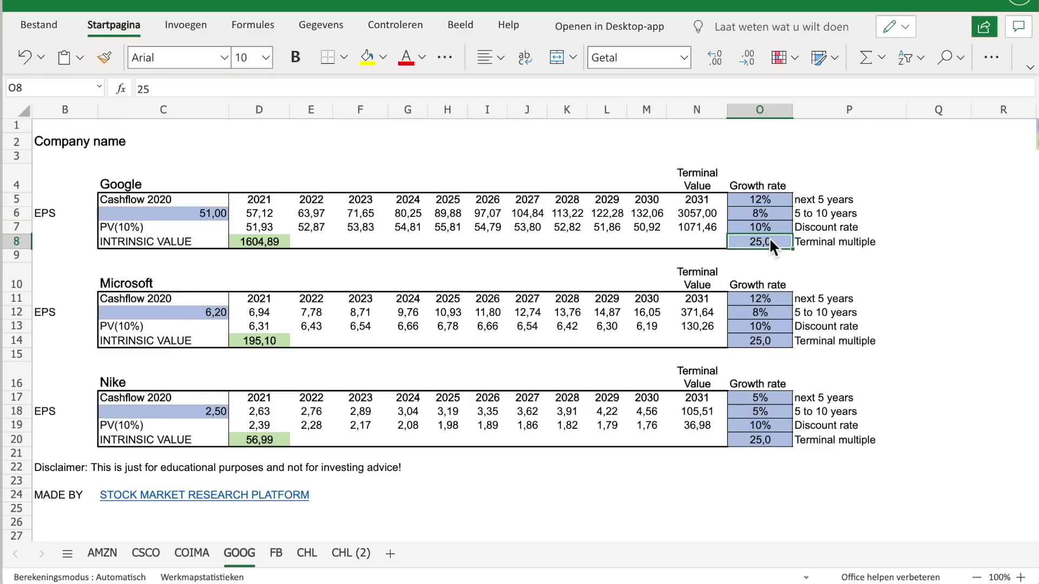
{"action": "left_click", "coordinate": [272, 243]}
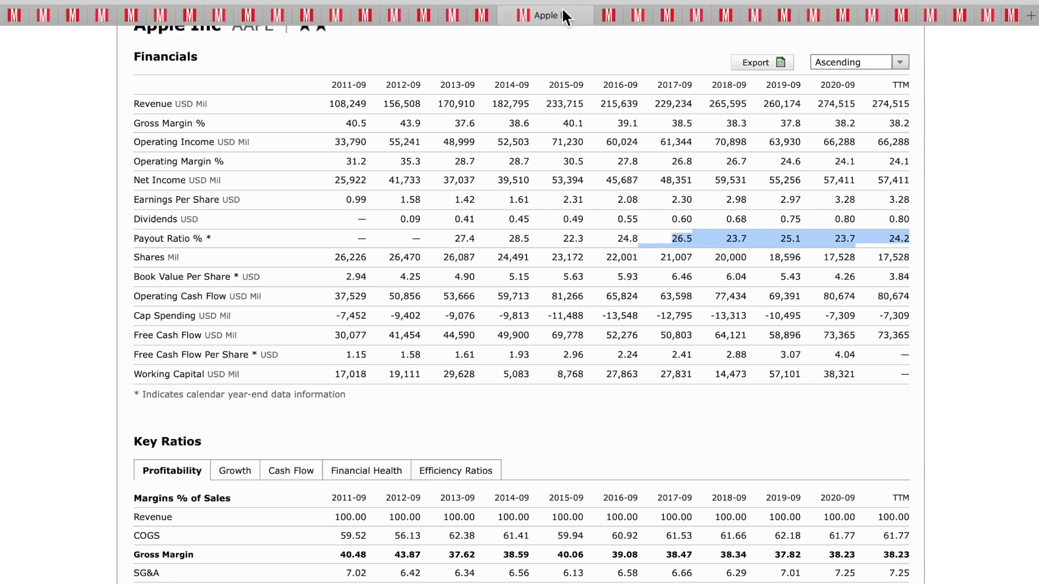
Step: Look over Microsoft's financials, then bring up Nike's financials page via its quote page
{"action": "left_click", "coordinate": [695, 9]}
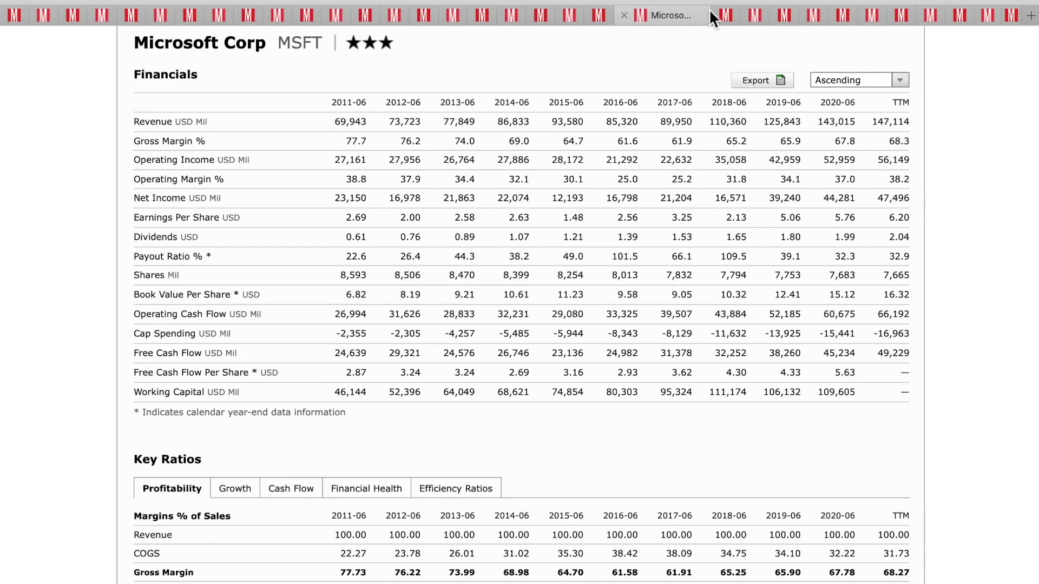
{"action": "left_click", "coordinate": [724, 9]}
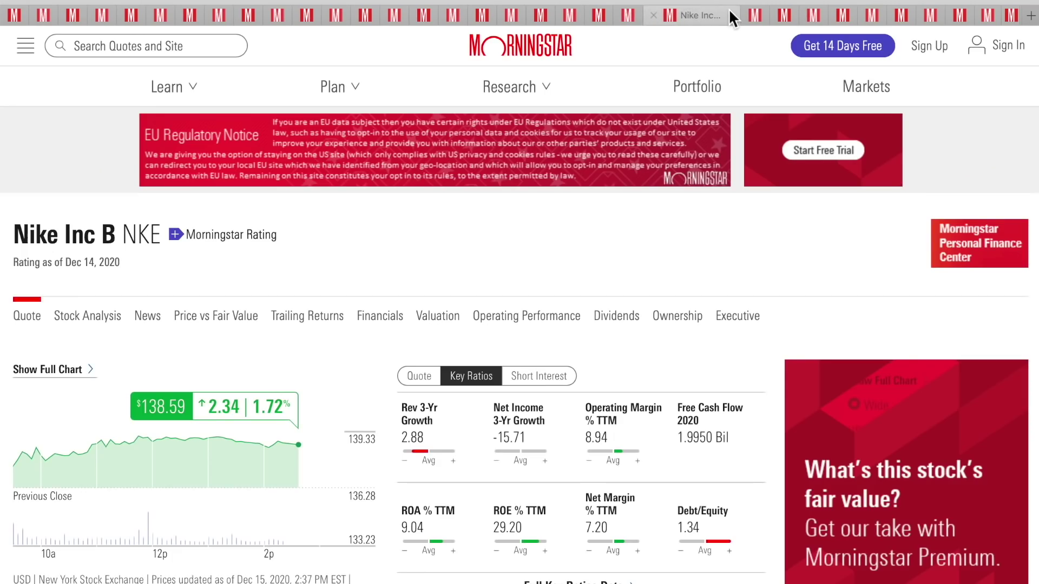
{"action": "left_click", "coordinate": [758, 8]}
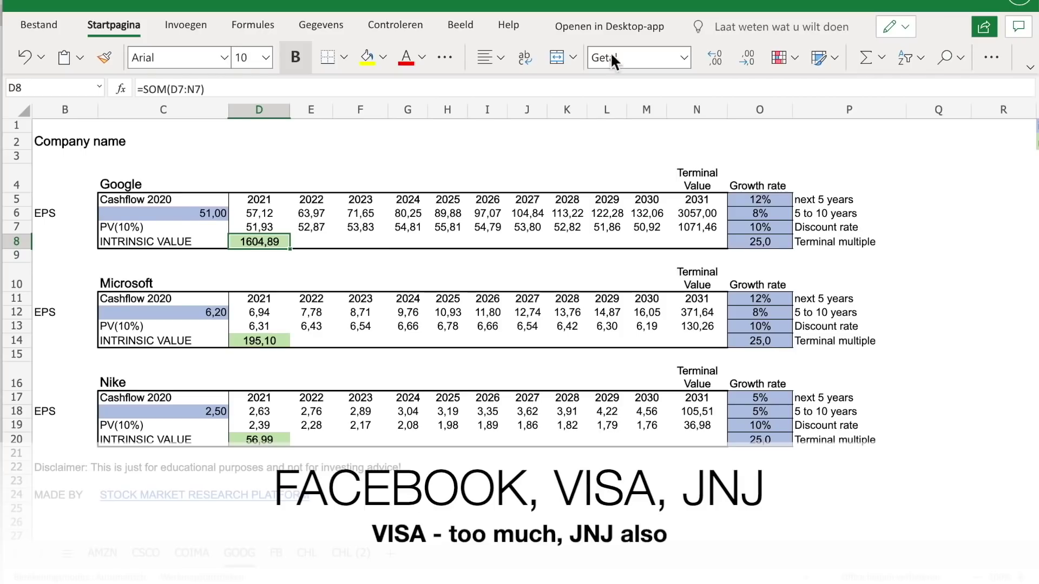
Step: Go to the FB worksheet with the Facebook, Visa and JNJ valuations
{"action": "left_click", "coordinate": [277, 552]}
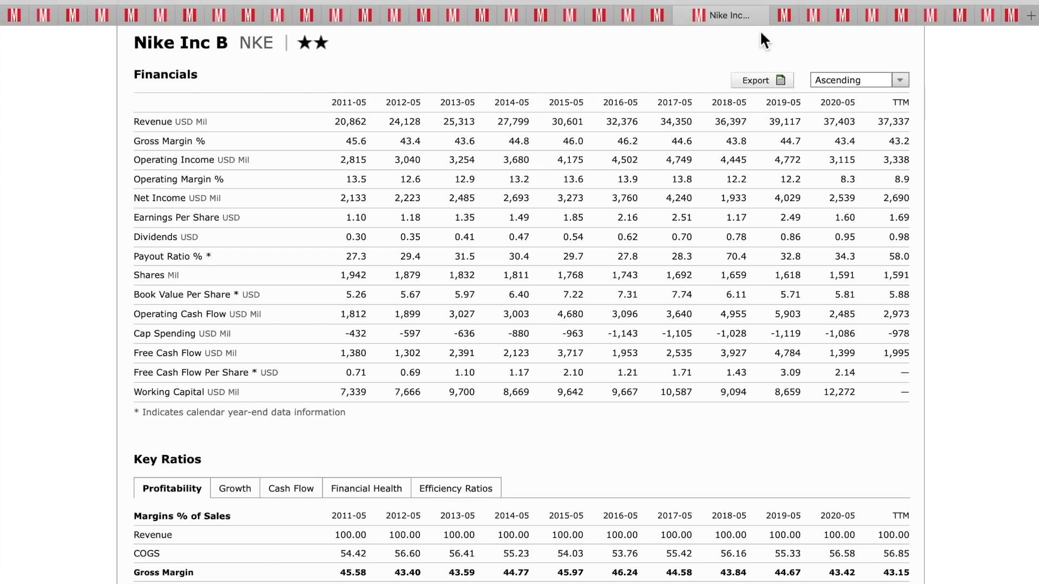
Step: Go from Facebook's financials to Visa's and highlight Visa's most recent share counts
{"action": "left_click", "coordinate": [819, 14]}
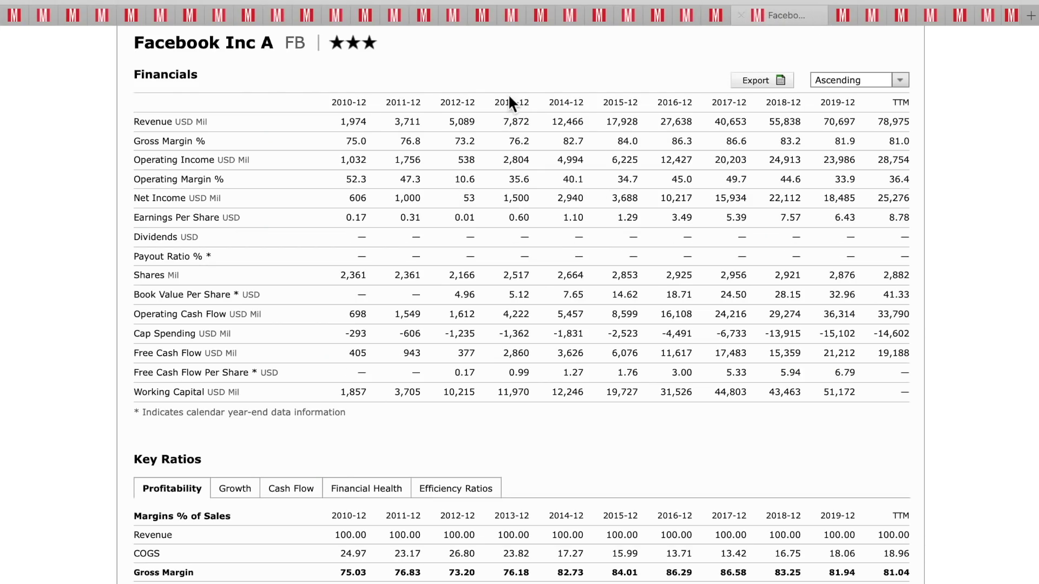
{"action": "left_click", "coordinate": [873, 16]}
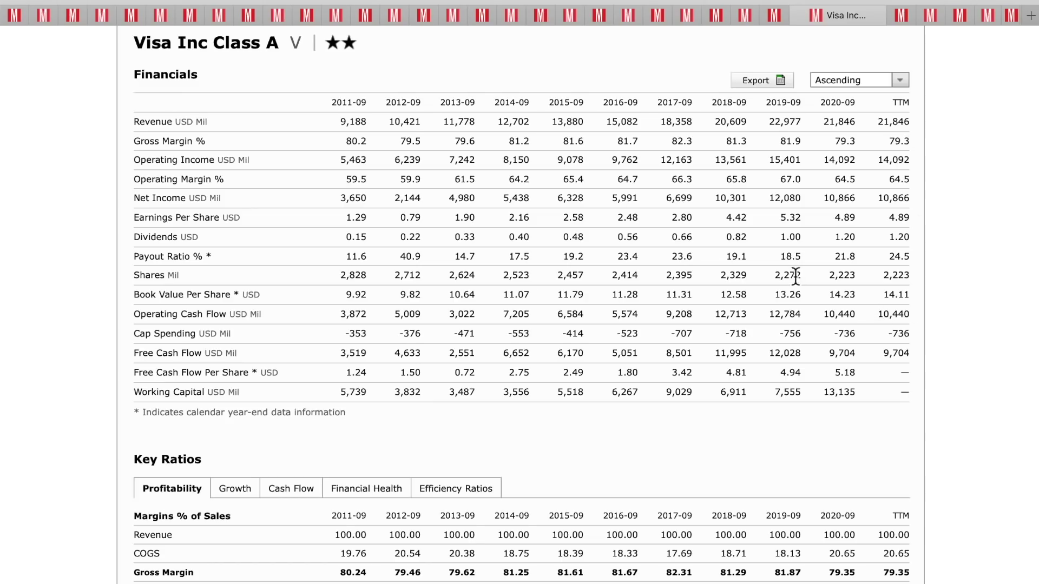
{"action": "left_click_drag", "start_coordinate": [785, 276], "coordinate": [911, 279]}
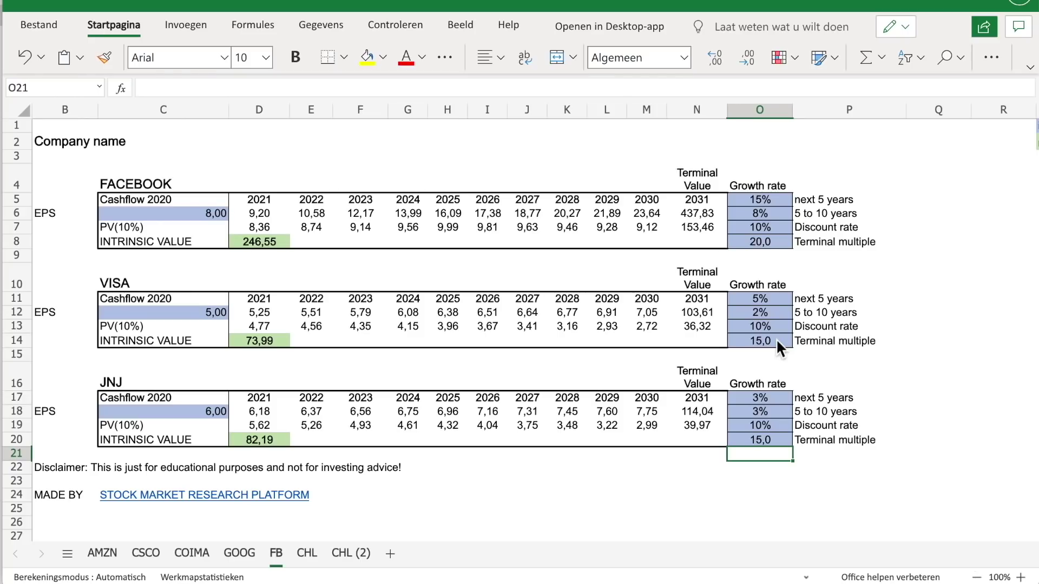
Step: Check Visa's terminal multiple of 15 (O14) and its intrinsic value formula (D14)
{"action": "left_click", "coordinate": [776, 338]}
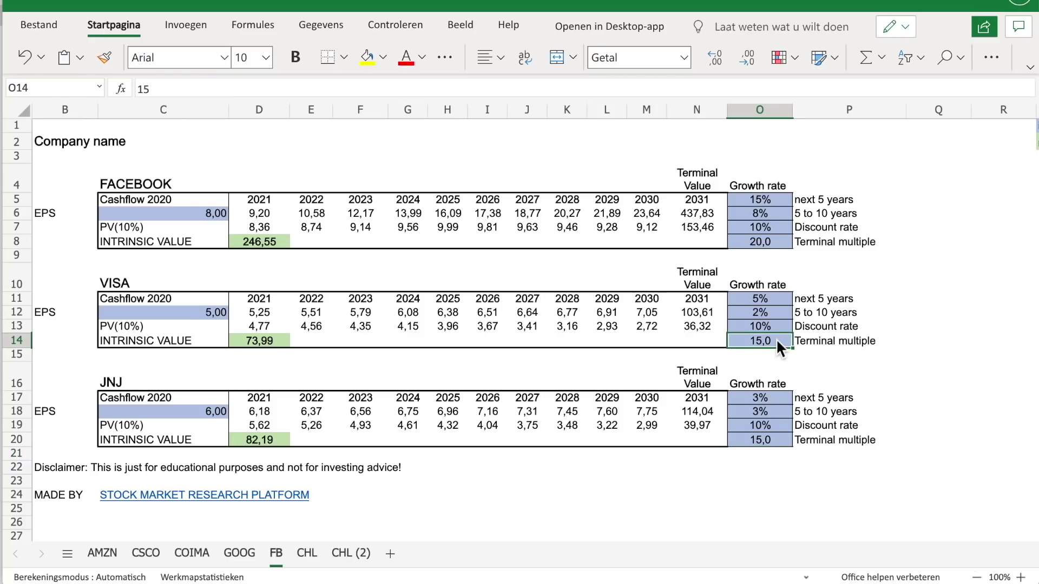
{"action": "left_click", "coordinate": [258, 341]}
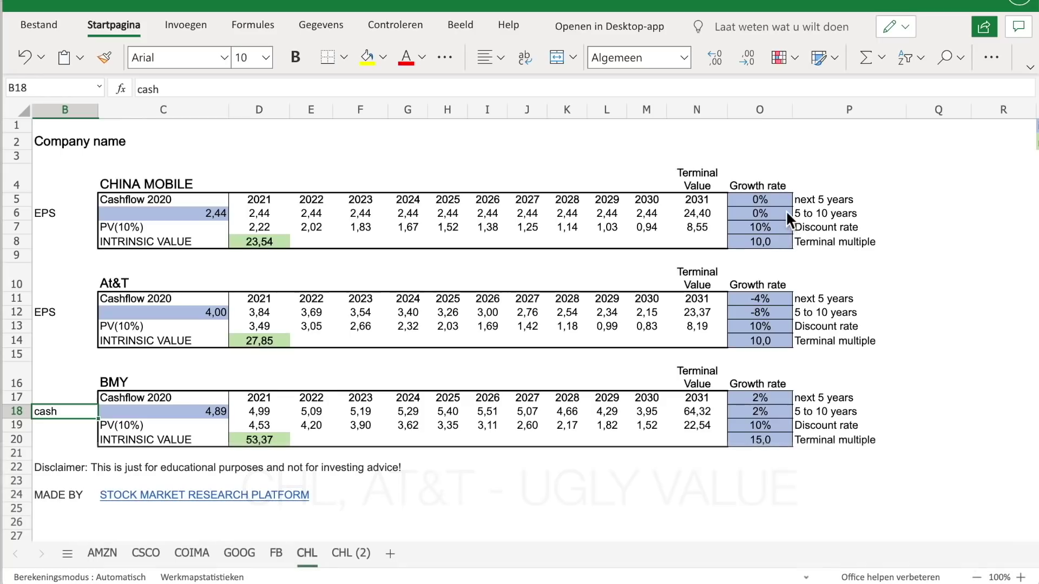
{"action": "left_click", "coordinate": [774, 295]}
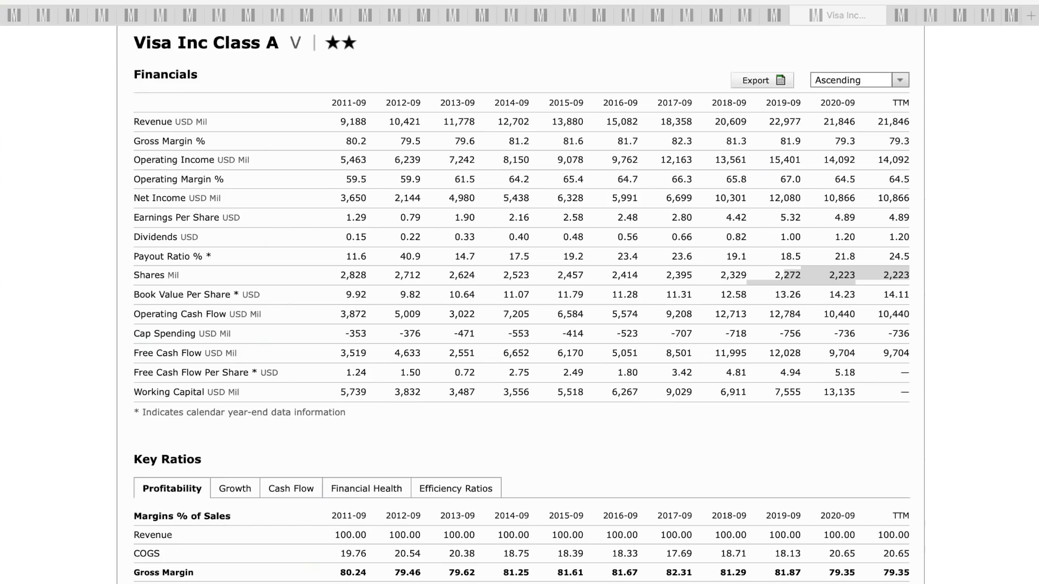
Step: Back in the browser, open China Mobile's financials and highlight its Free Cash Flow row
{"action": "key", "text": "super+Tab"}
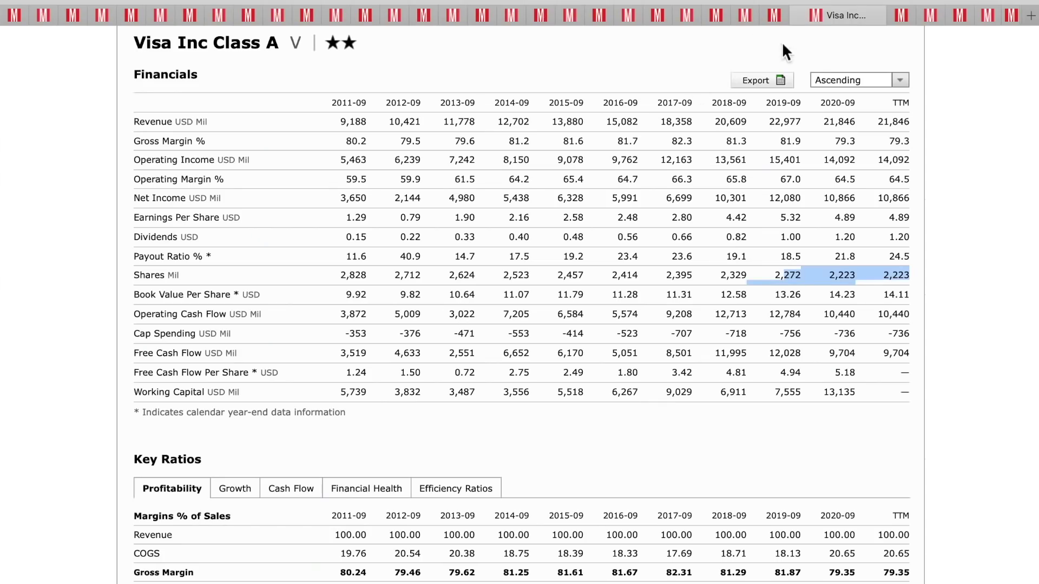
{"action": "left_click", "coordinate": [901, 16]}
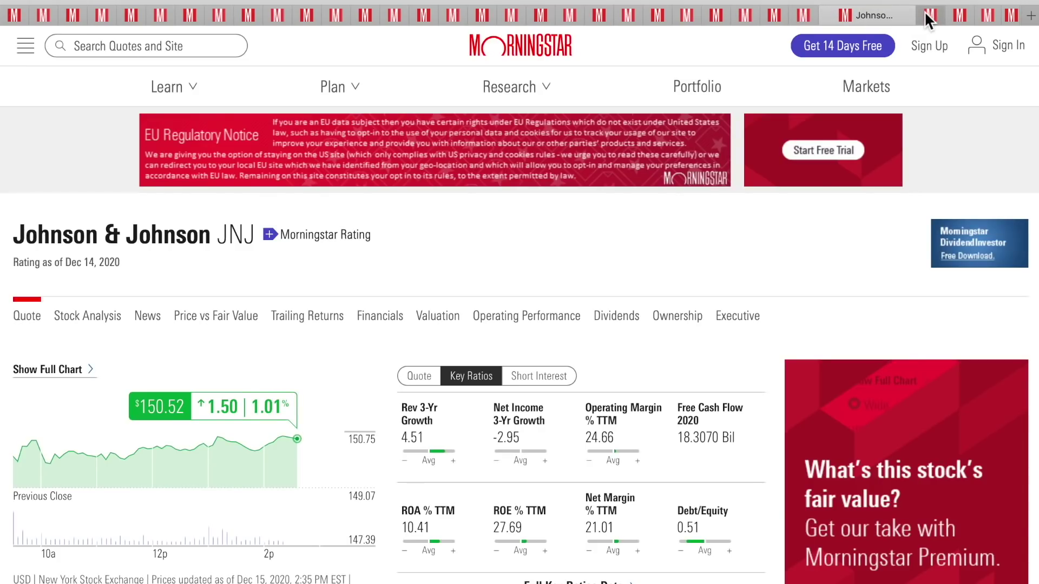
{"action": "left_click", "coordinate": [947, 14]}
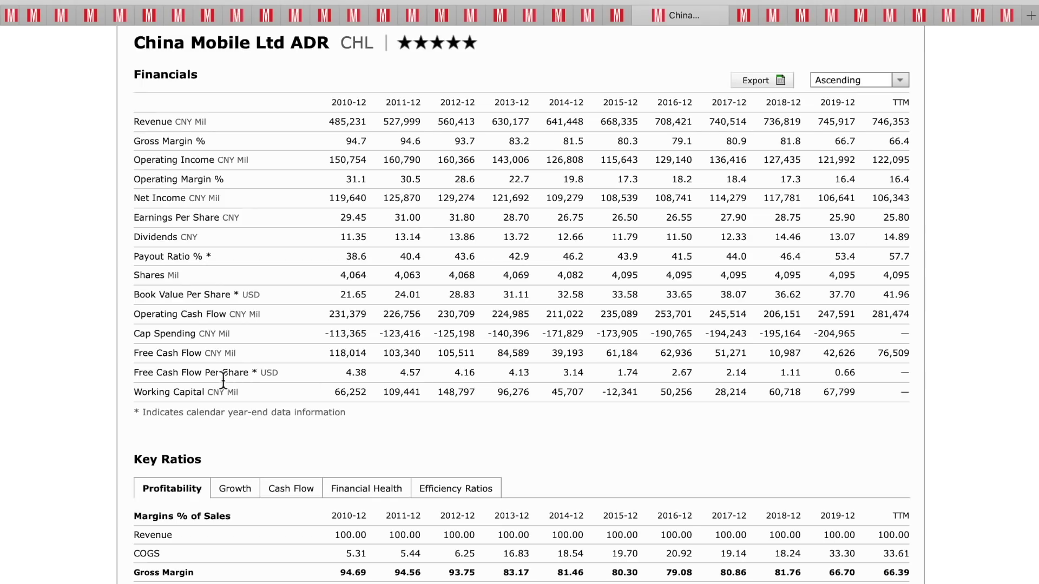
{"action": "left_click_drag", "start_coordinate": [139, 353], "coordinate": [910, 358]}
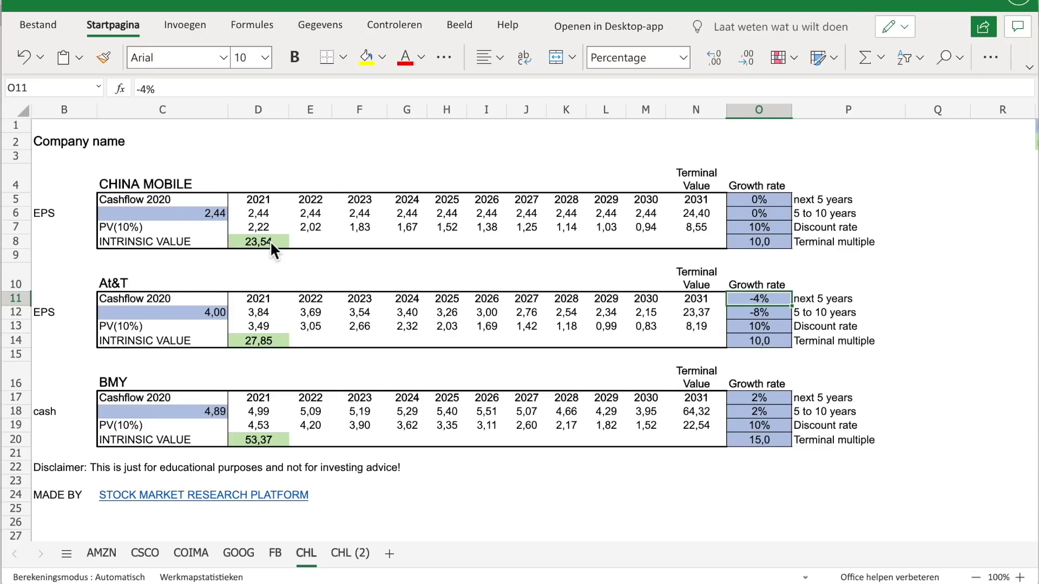
Step: Scroll across the CHL valuations, then bring up AT&T Inc's financials in the browser
{"action": "scroll", "coordinate": [271, 241], "scroll_direction": "down", "scroll_amount": 1}
{"action": "scroll", "coordinate": [270, 241], "scroll_direction": "right", "scroll_amount": 1}
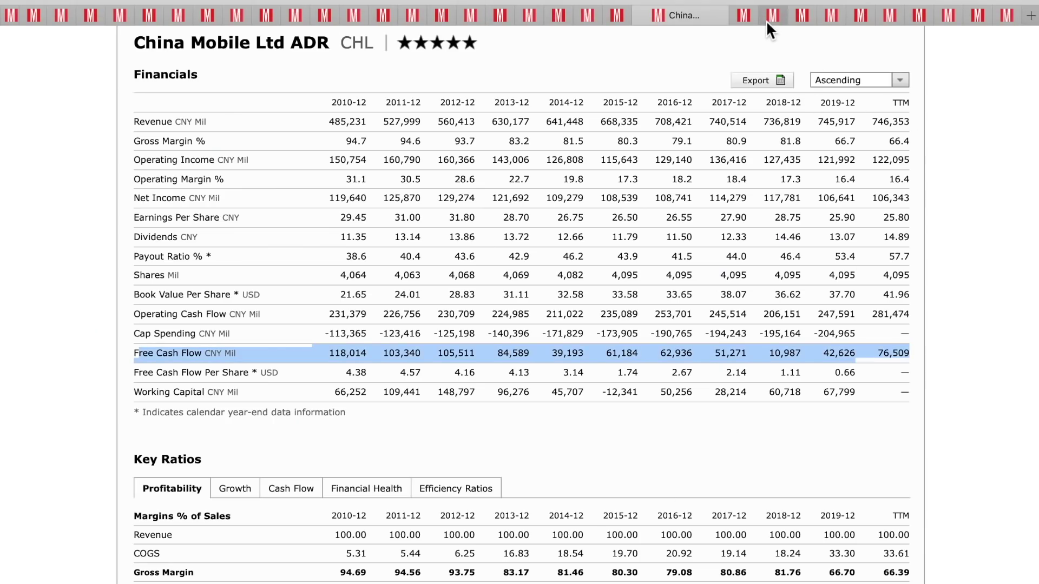
{"action": "left_click", "coordinate": [768, 15]}
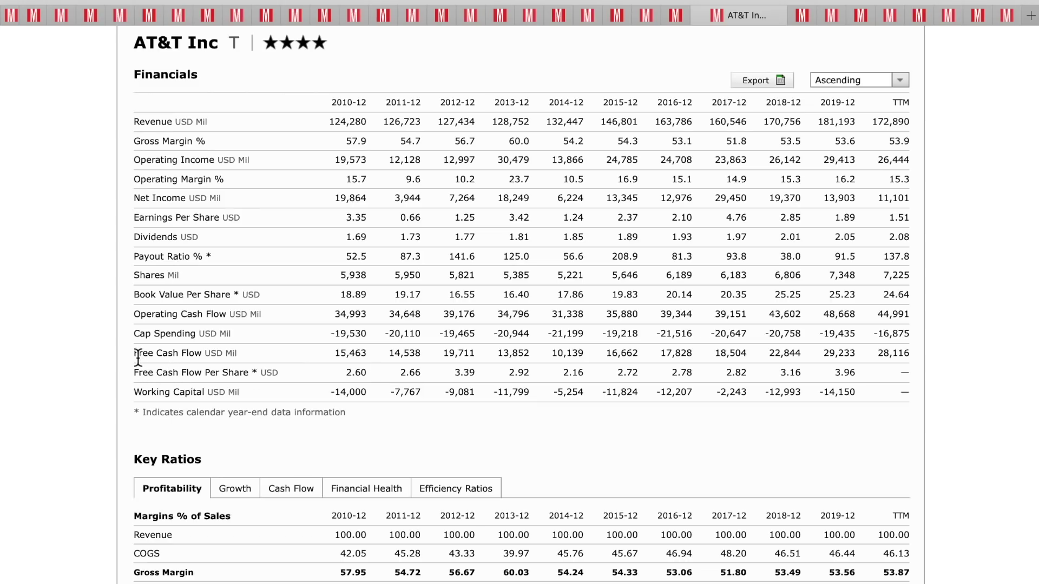
Step: Highlight AT&T's Free Cash Flow row from its label to the TTM value
{"action": "left_click_drag", "start_coordinate": [136, 356], "coordinate": [911, 360]}
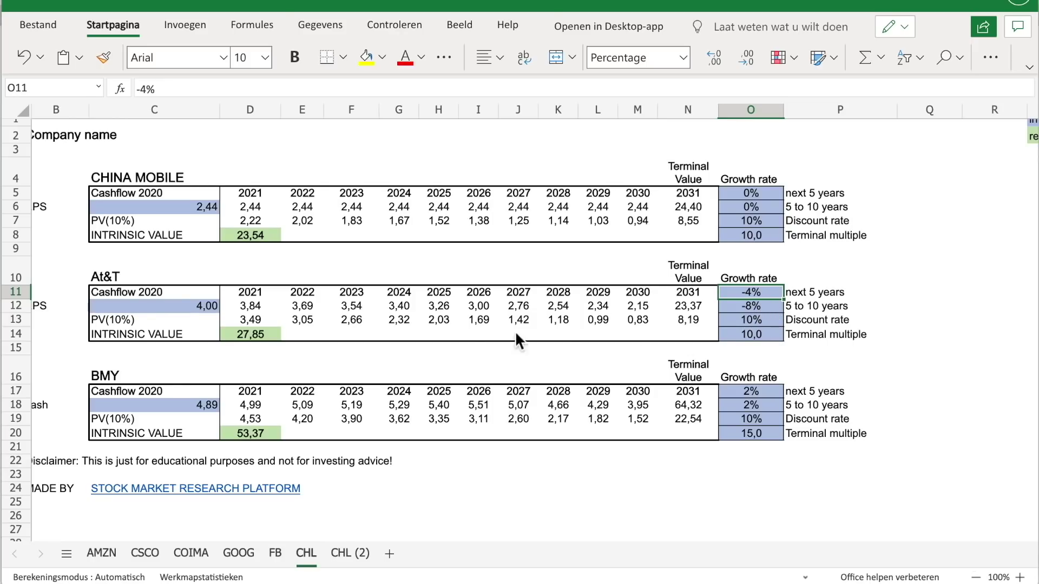
Step: Check AT&T's intrinsic value formula and set both its growth rates to 0%
{"action": "left_click", "coordinate": [253, 340]}
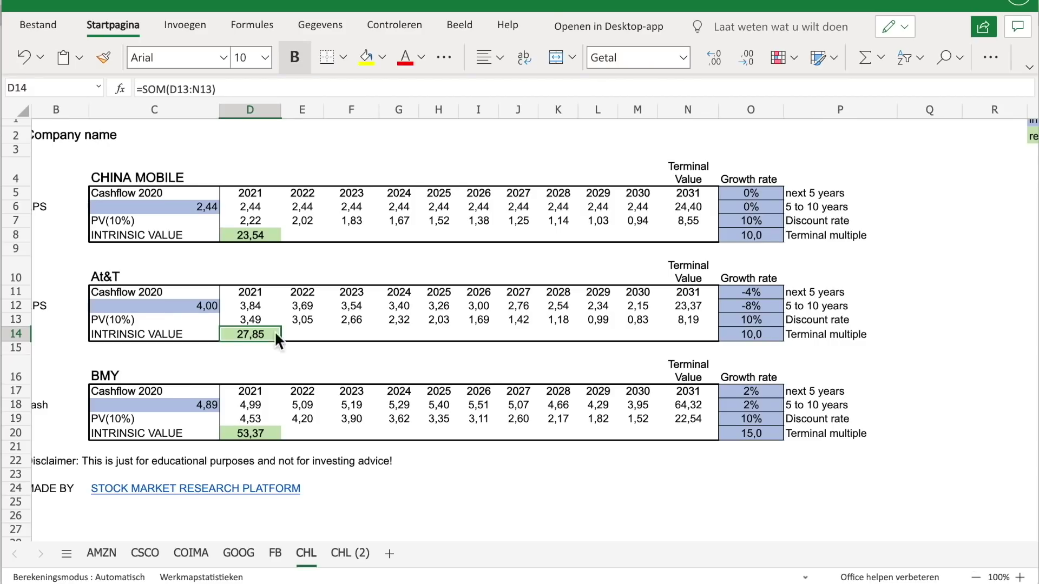
{"action": "left_click", "coordinate": [747, 291]}
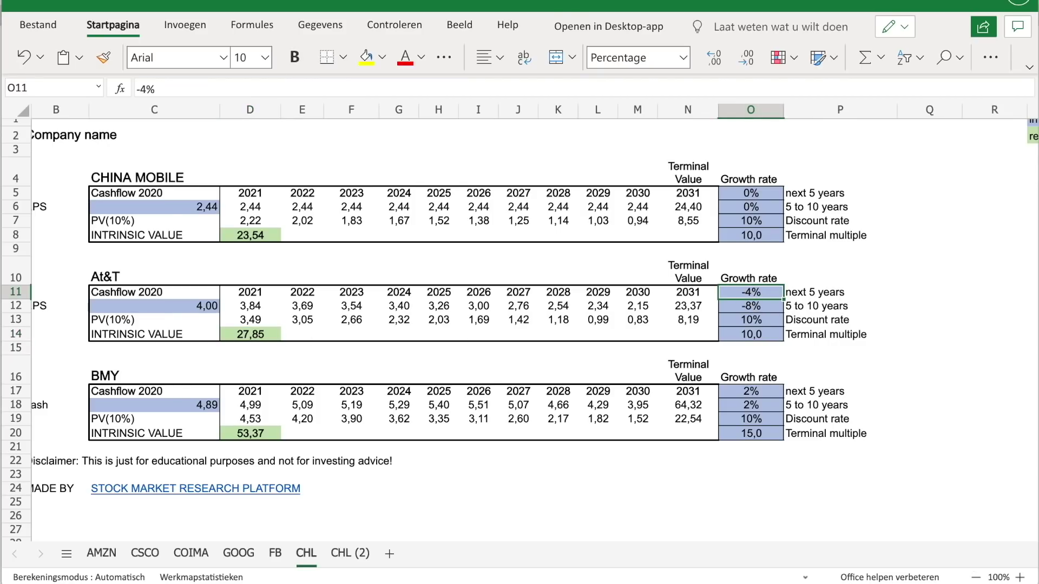
{"action": "type", "text": "0"}
{"action": "key", "text": "Return"}
{"action": "type", "text": "0"}
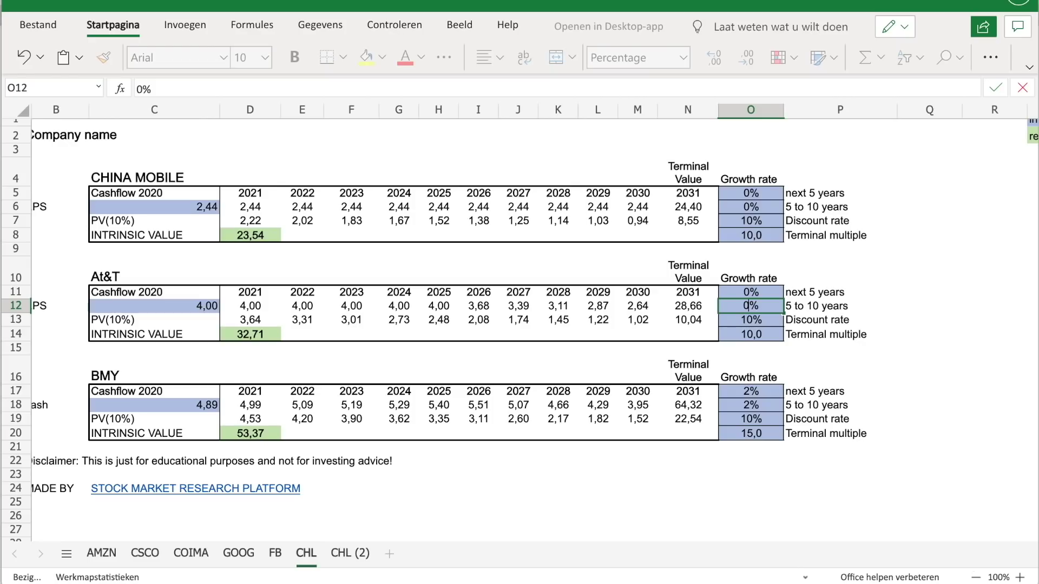
{"action": "key", "text": "Return"}
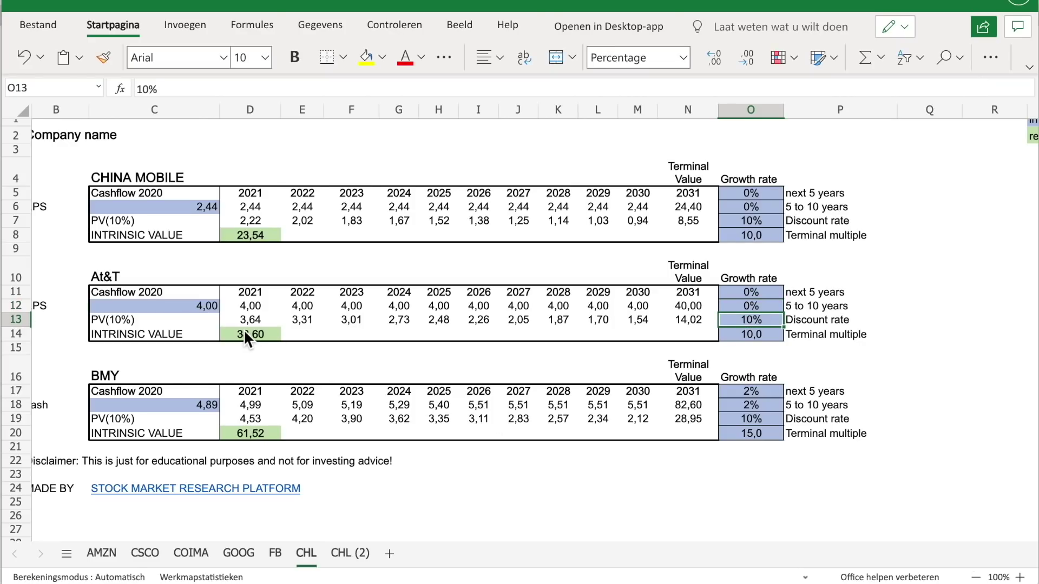
Step: Set AT&T's terminal multiple to 15 and verify its intrinsic value rises to 45,61
{"action": "left_click", "coordinate": [766, 334]}
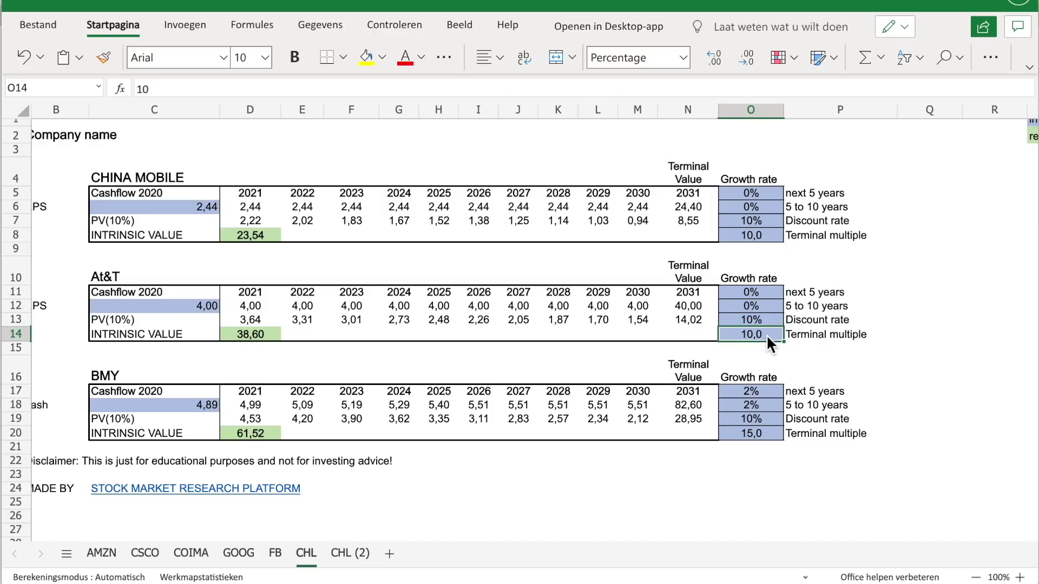
{"action": "type", "text": "15"}
{"action": "key", "text": "Return"}
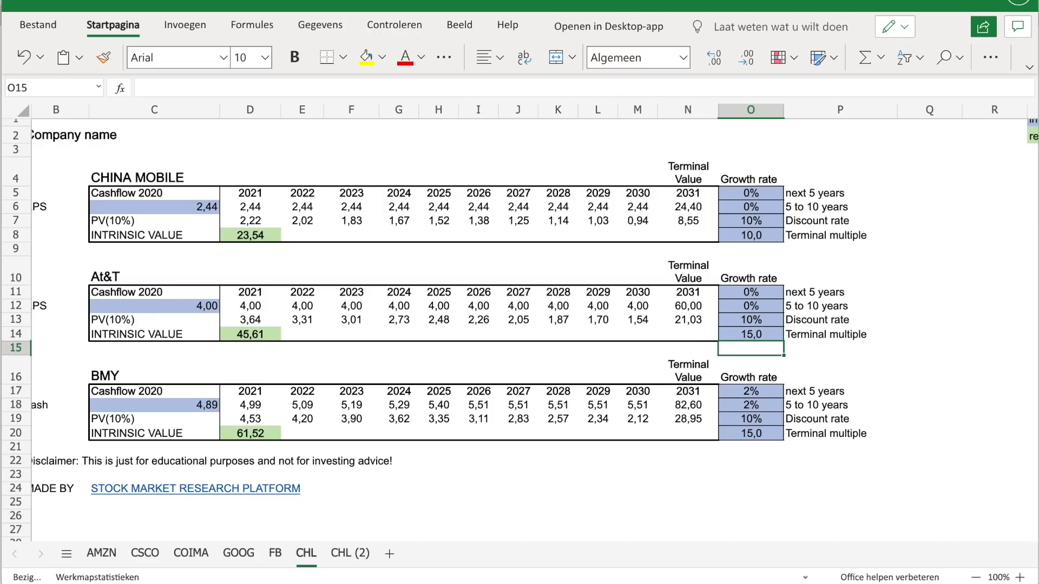
{"action": "left_click", "coordinate": [766, 334]}
{"action": "key", "text": "Left"}
{"action": "key", "text": "Left"}
{"action": "key", "text": "Left"}
{"action": "key", "text": "Left"}
{"action": "key", "text": "Left"}
{"action": "key", "text": "Left"}
{"action": "key", "text": "Left"}
{"action": "key", "text": "Left"}
{"action": "key", "text": "Left"}
{"action": "key", "text": "Left"}
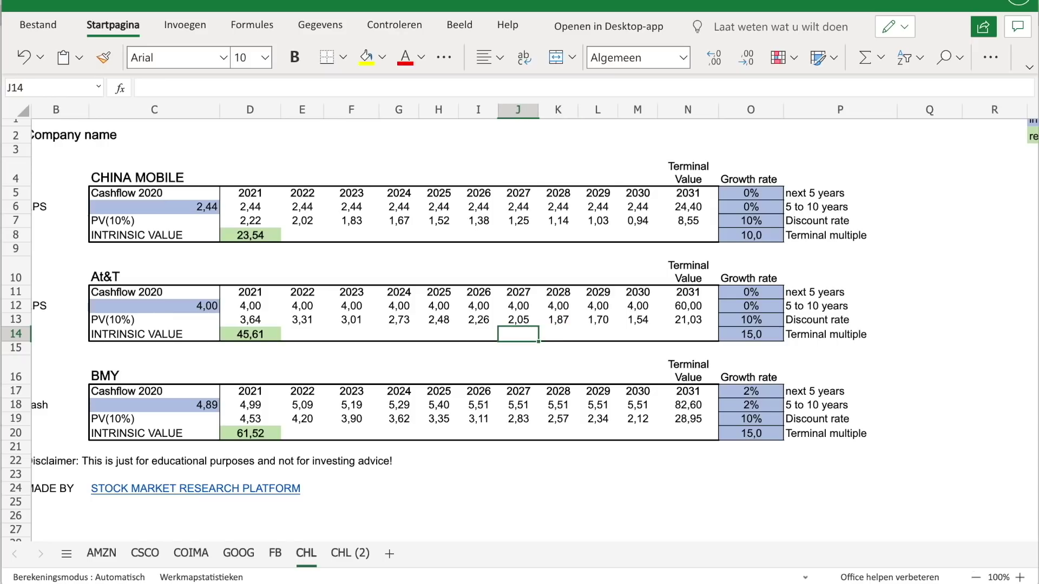
{"action": "key", "text": "Left"}
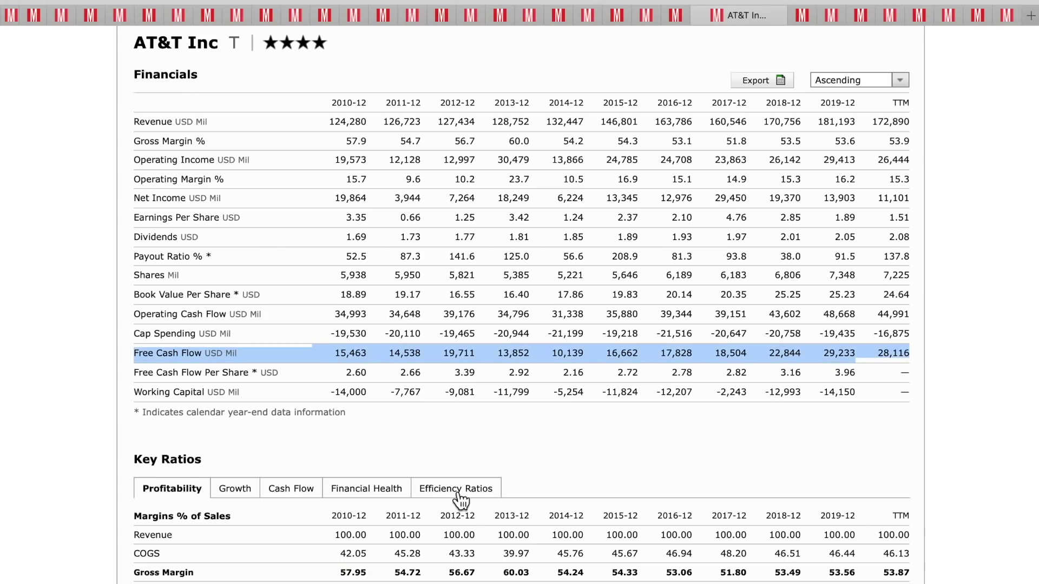
Step: Switch to Lumen Technologies' Morningstar financials page, showing TTM EPS 1.19 and free cash flow 2,840
{"action": "left_click", "coordinate": [1006, 17]}
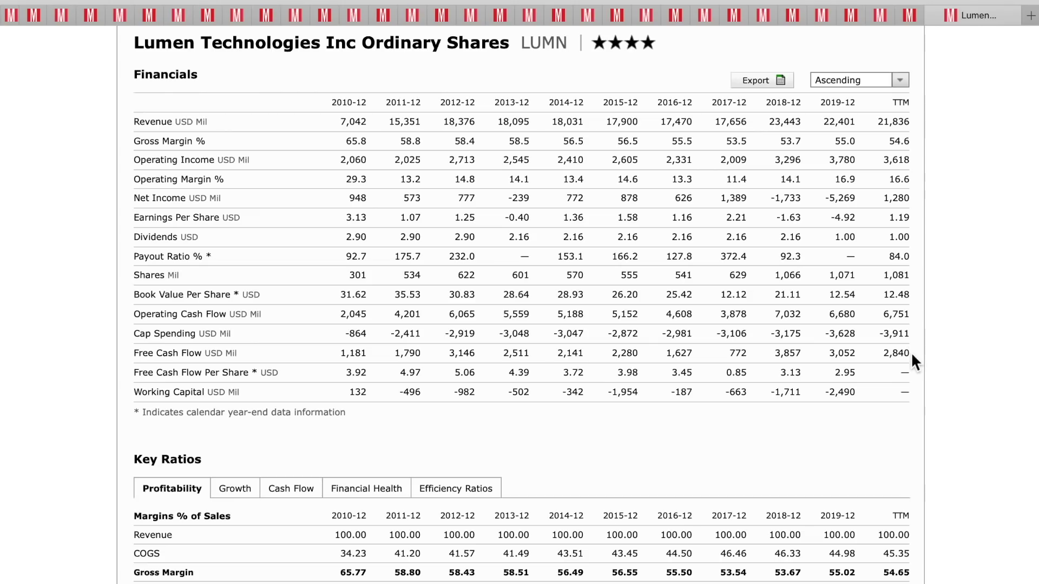
Step: Select Lumen's Free Cash Flow row, running from 1,181 in 2010-12 to 2,840 TTM
{"action": "left_click", "coordinate": [897, 357], "text": "shift"}
{"action": "left_click_drag", "start_coordinate": [897, 357], "coordinate": [134, 354]}
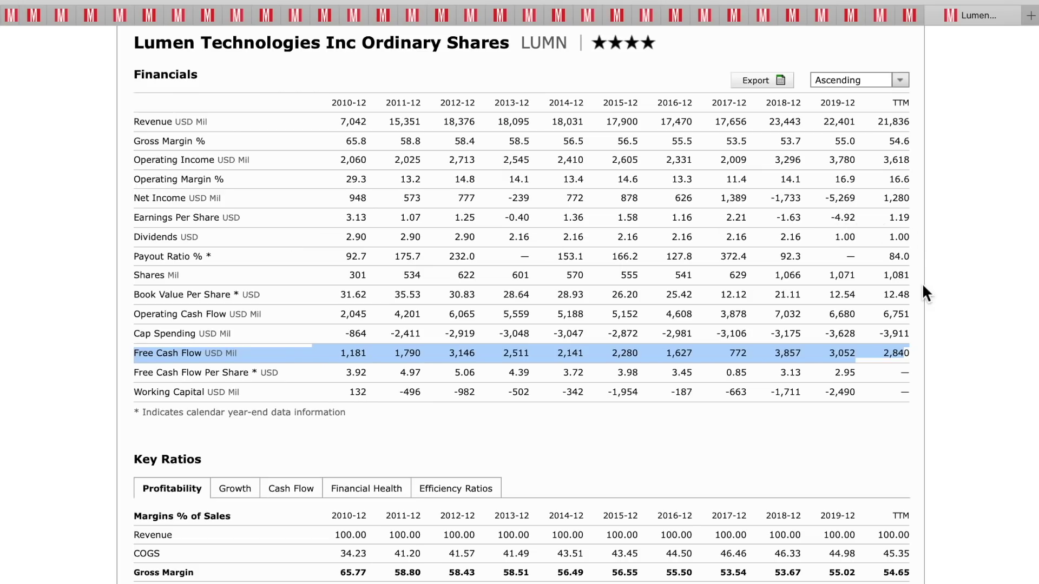